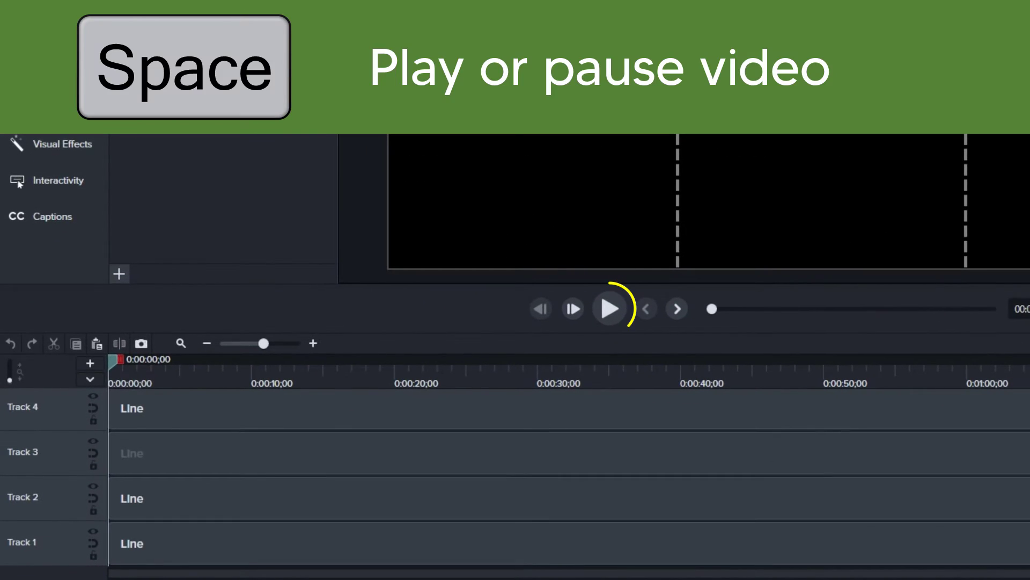
# - Preview the playback briefly, then delete the Top Third and Lower Third title clips from Track 5
pyautogui.press('space')
pyautogui.press('space')
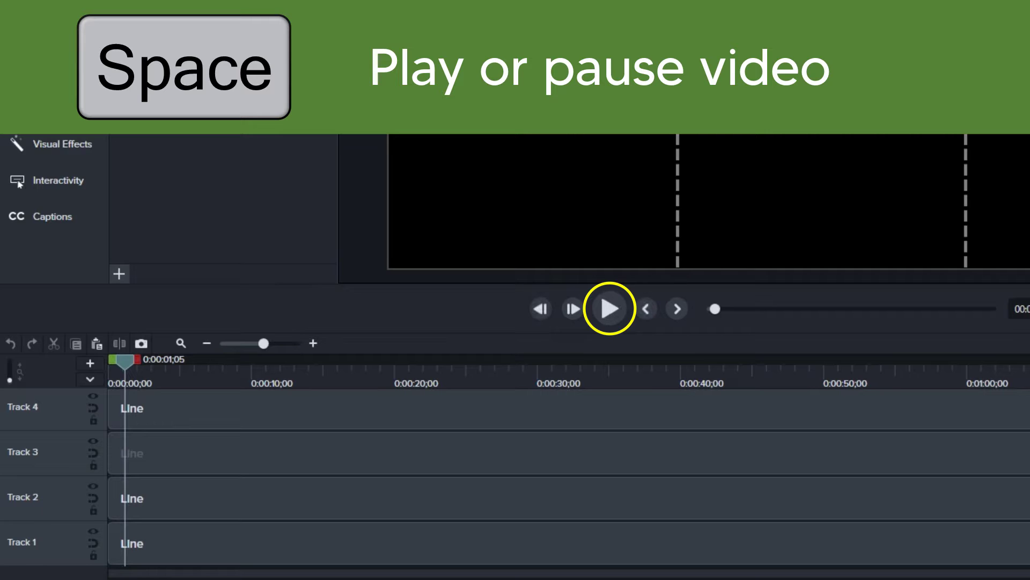
pyautogui.press('space')
pyautogui.press('space')
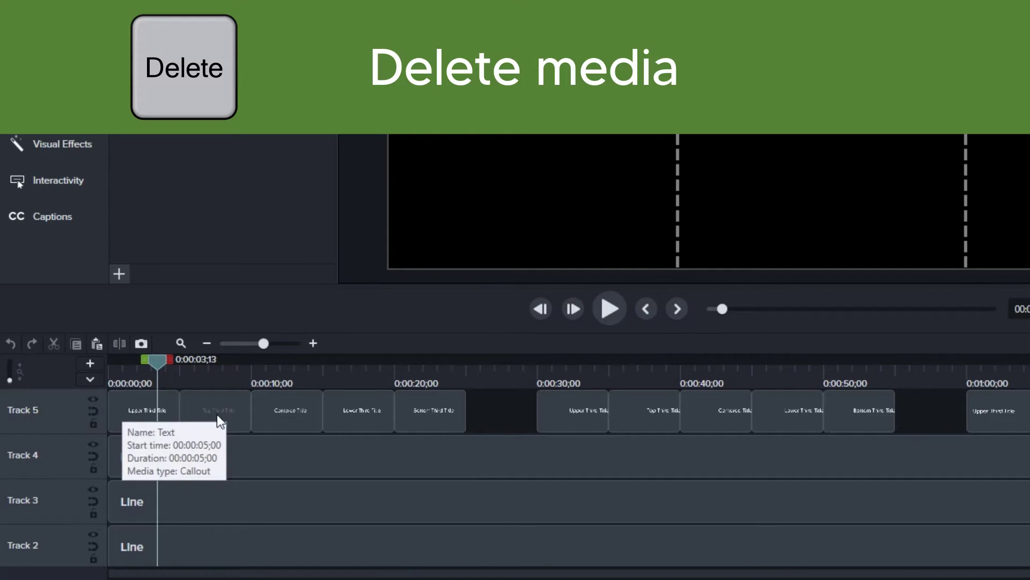
pyautogui.click(214, 416)
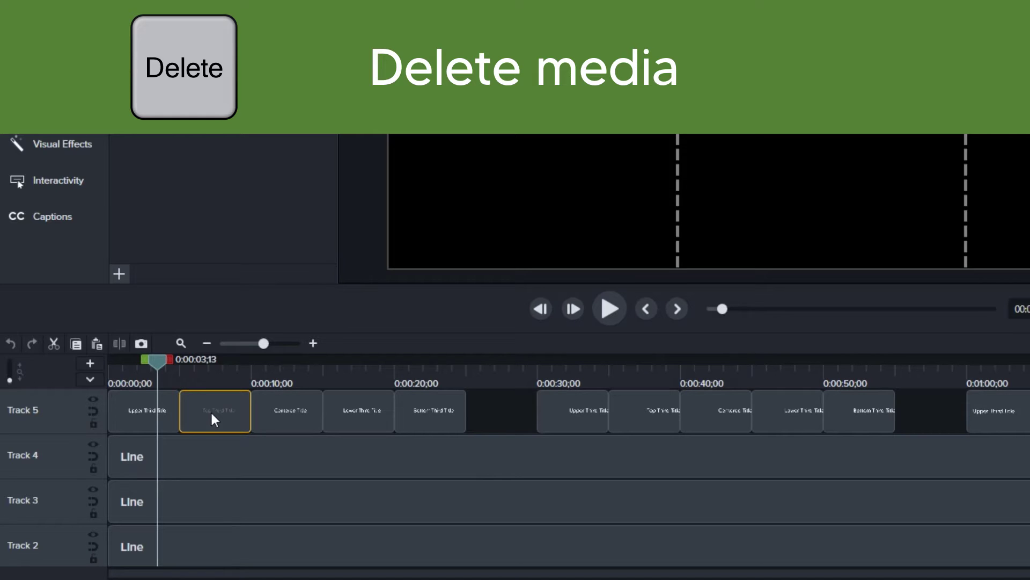
pyautogui.press('Delete')
pyautogui.click(361, 421)
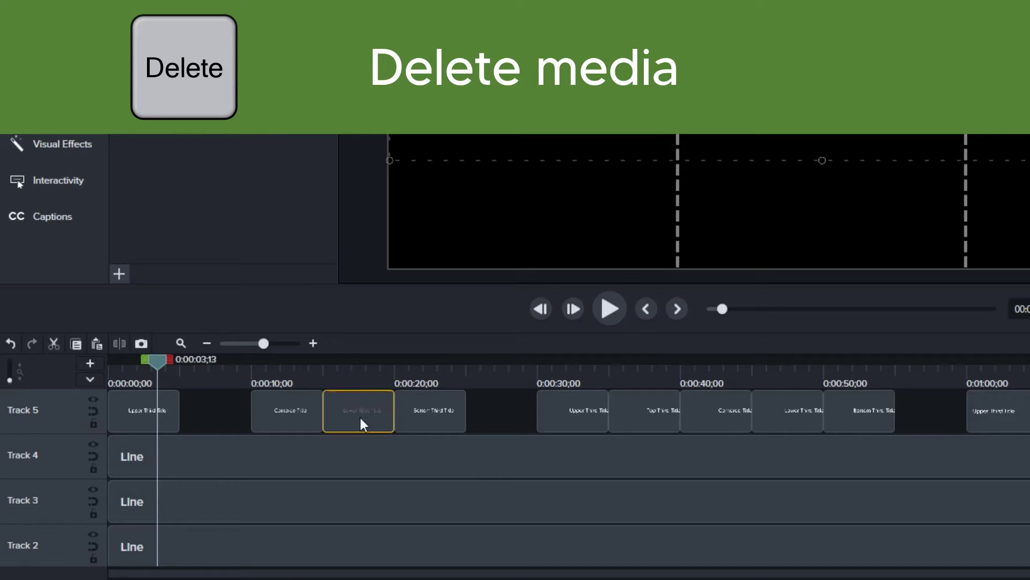
pyautogui.press('Delete')
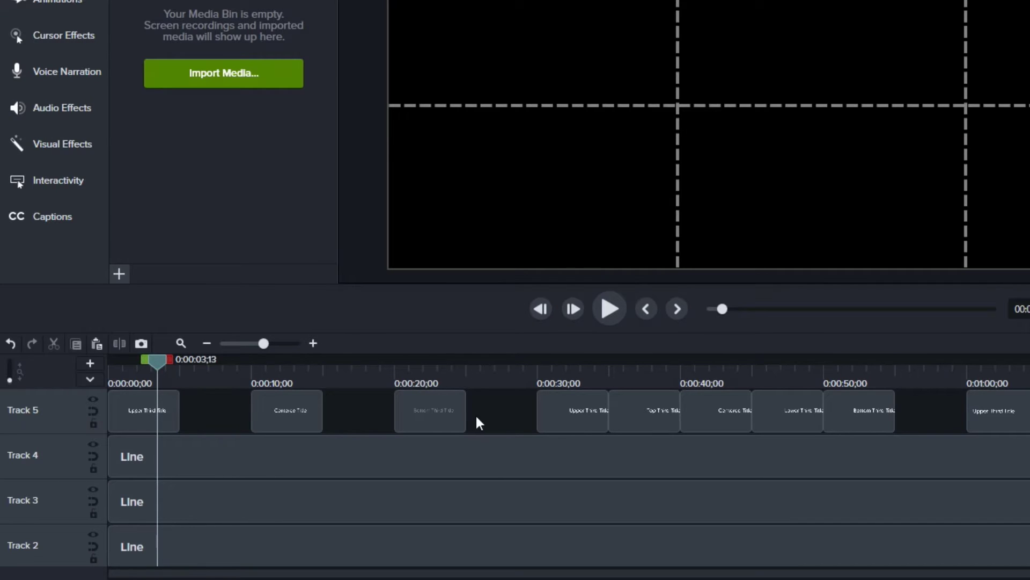
pyautogui.moveTo(497, 408); pyautogui.dragTo(146, 397)
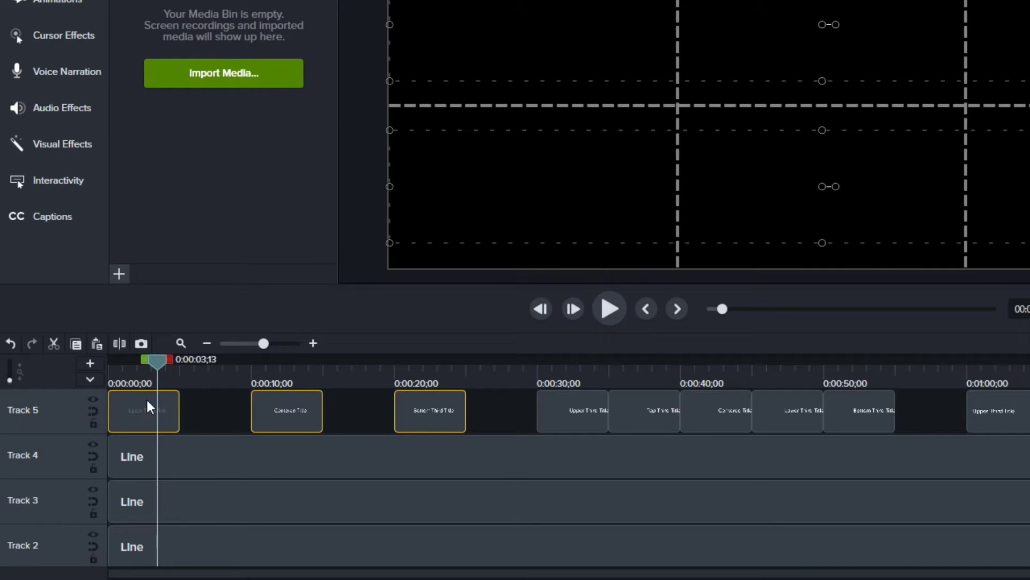
pyautogui.hotkey('ctrl', 'c')
pyautogui.moveTo(157, 361); pyautogui.dragTo(1029, 371)
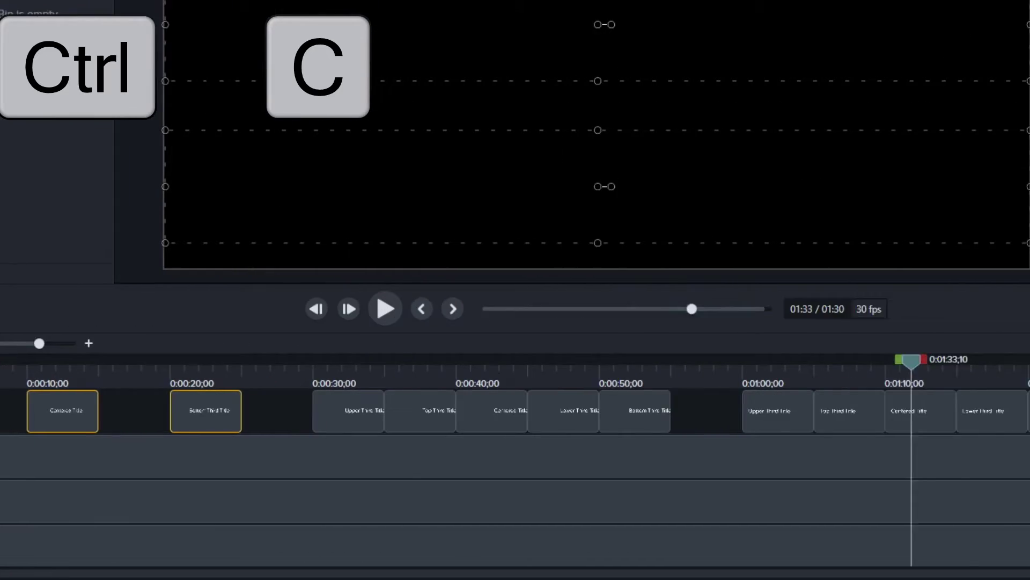
pyautogui.hotkey('ctrl', 'v')
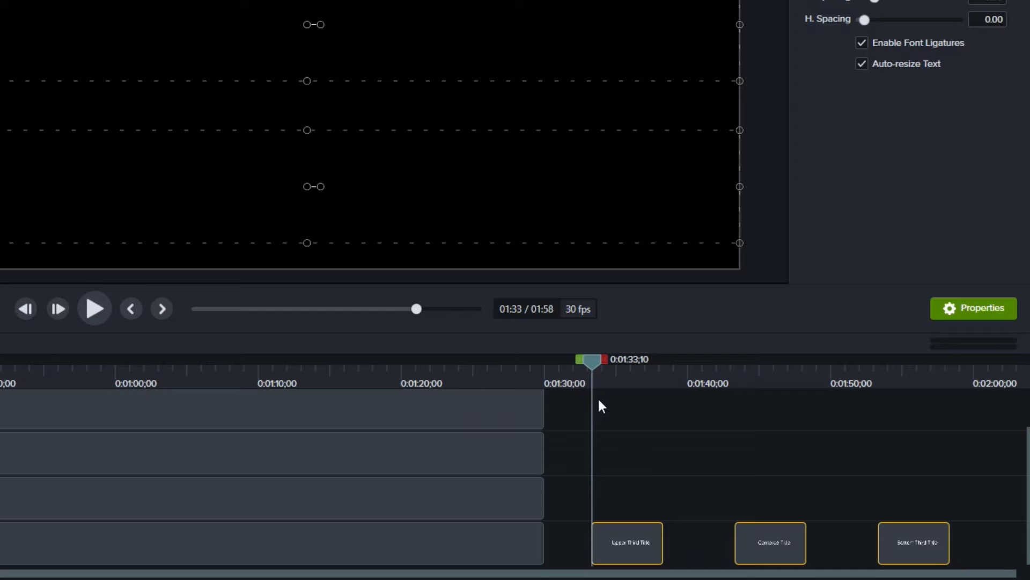
pyautogui.click(723, 452)
pyautogui.moveTo(637, 462); pyautogui.dragTo(961, 524)
pyautogui.hotkey('ctrl', 'x')
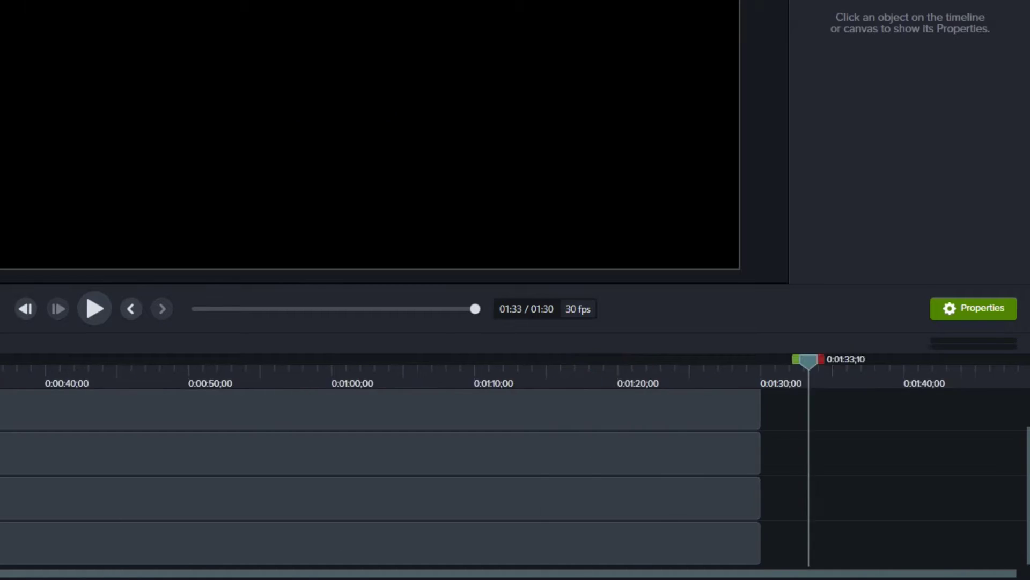
pyautogui.moveTo(200, 371); pyautogui.dragTo(23, 372)
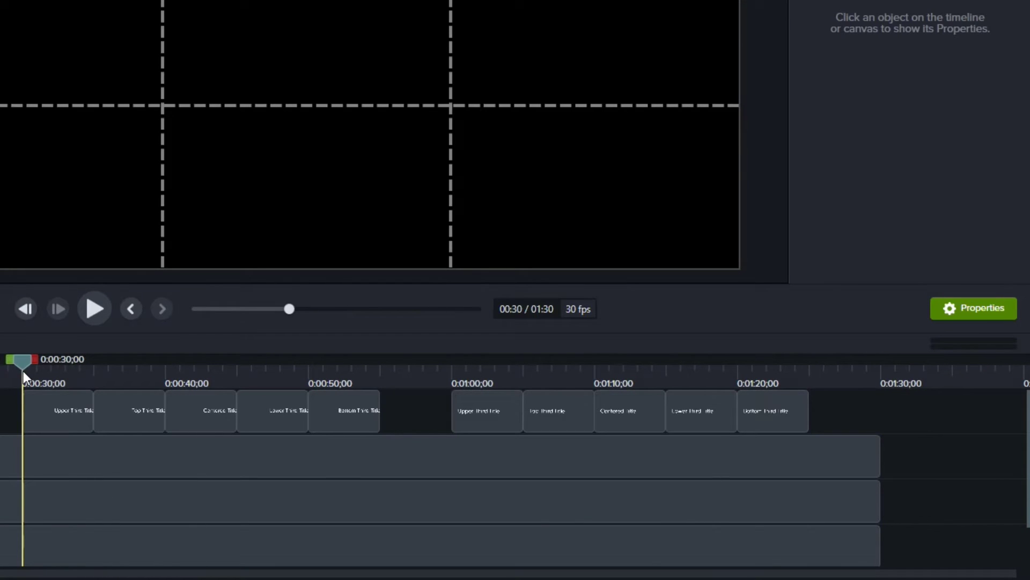
pyautogui.hotkey('ctrl', 'v')
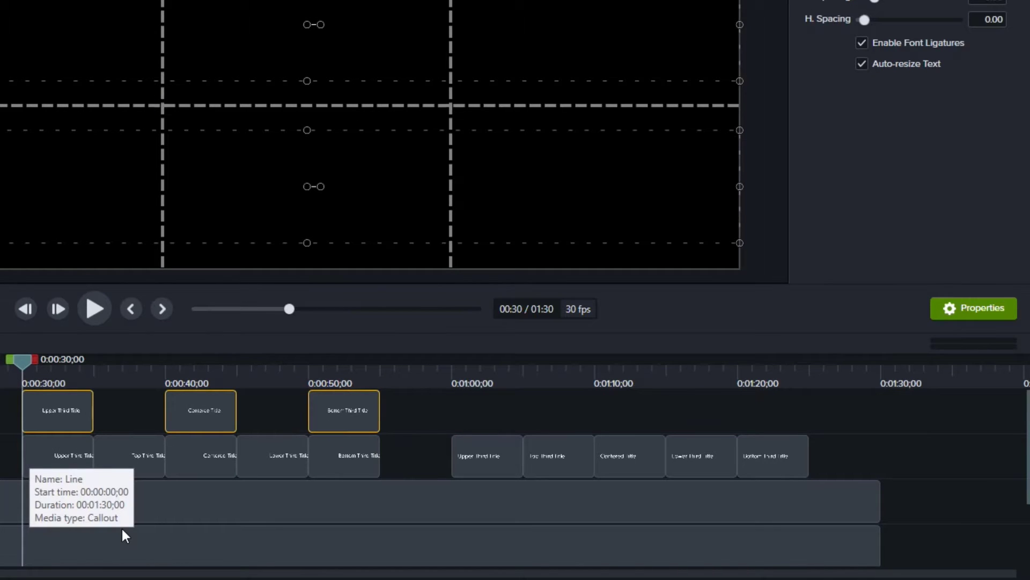
pyautogui.hotkey('ctrl', 'z')
pyautogui.hotkey('ctrl', 'z')
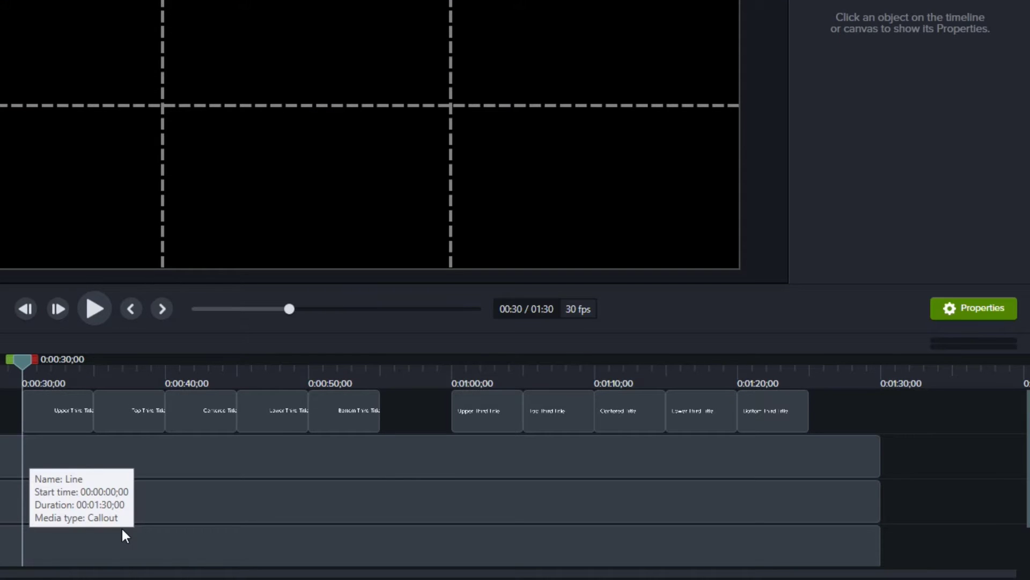
pyautogui.hotkey('ctrl', 'y')
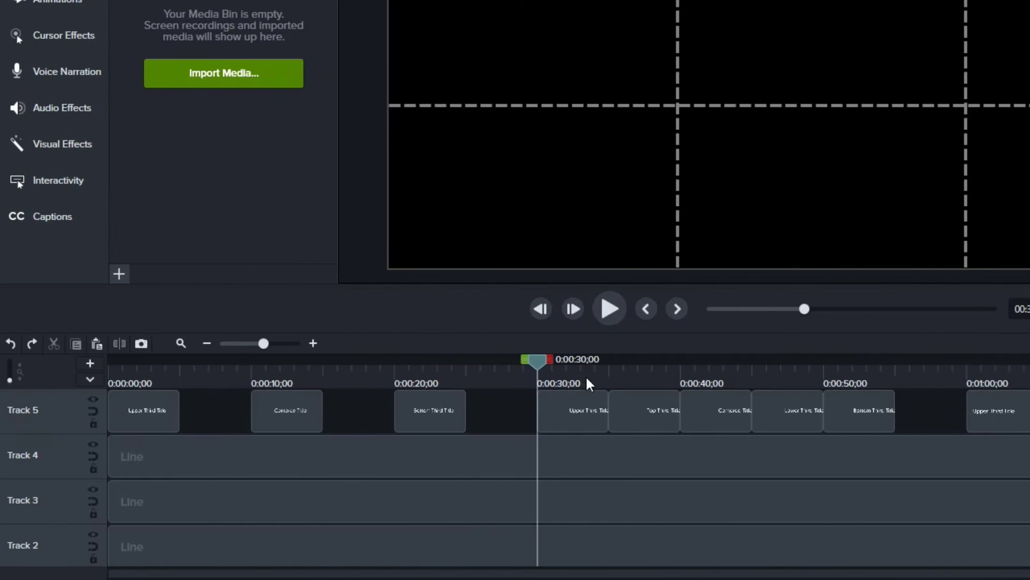
pyautogui.moveTo(542, 362); pyautogui.dragTo(594, 363)
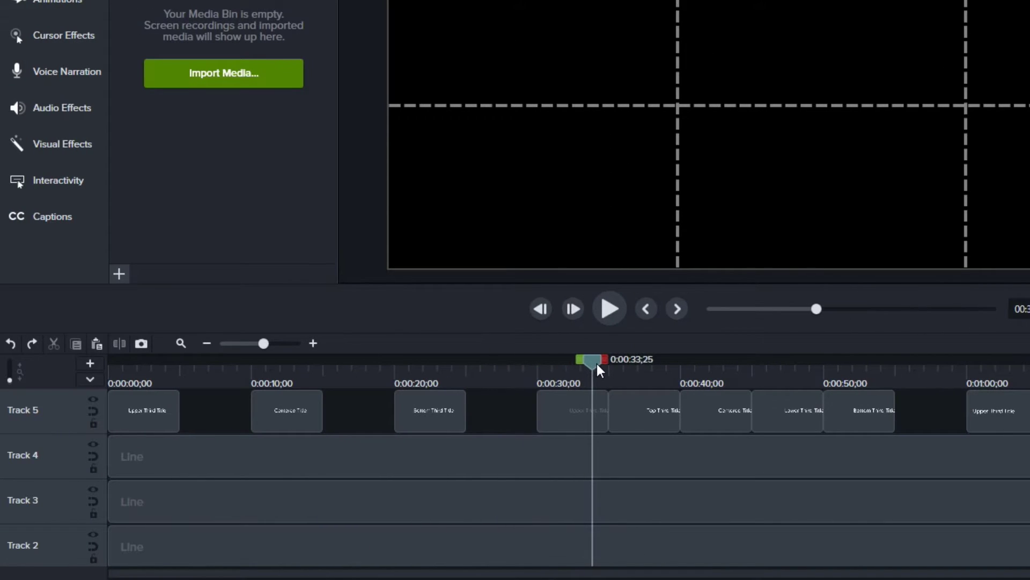
pyautogui.click(578, 407)
pyautogui.moveTo(511, 412); pyautogui.dragTo(584, 508)
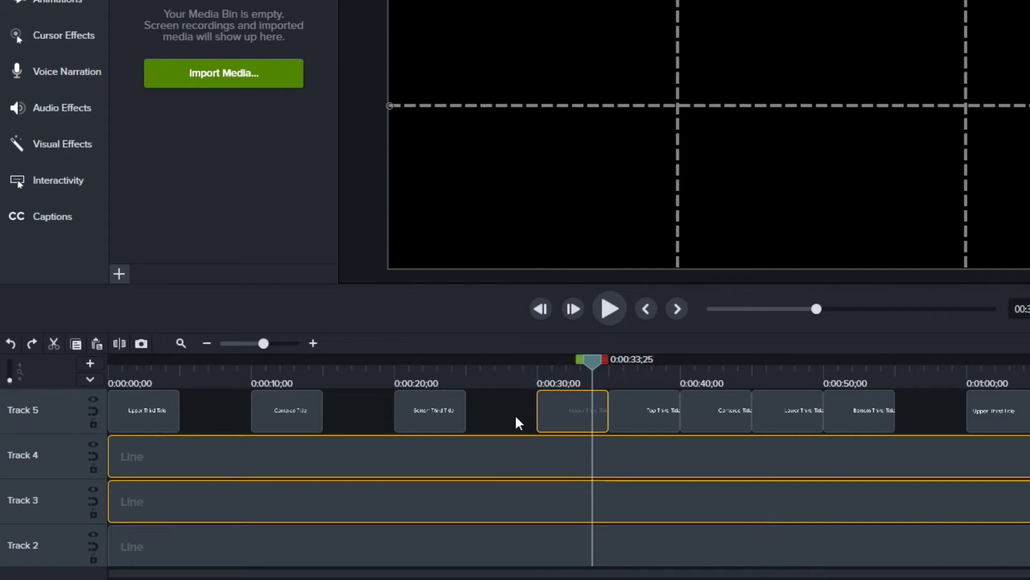
pyautogui.hotkey('shift', 'a')
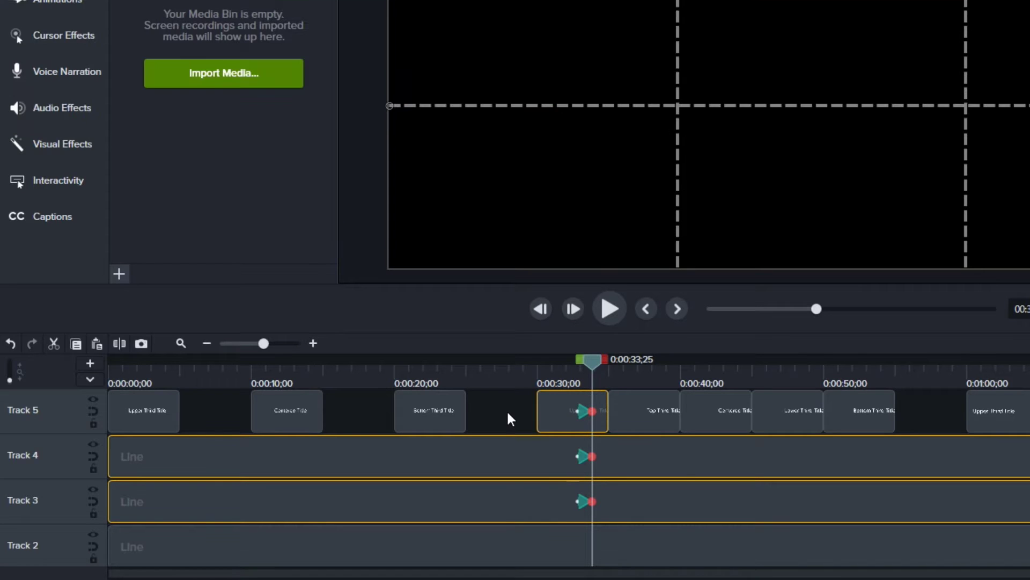
pyautogui.hotkey('ctrl', 'z')
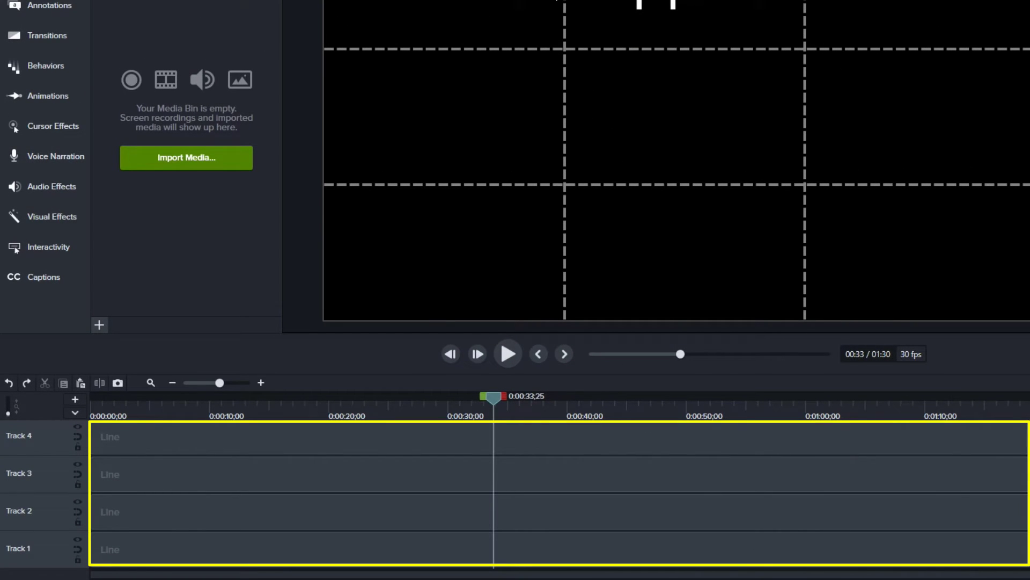
pyautogui.click(134, 413)
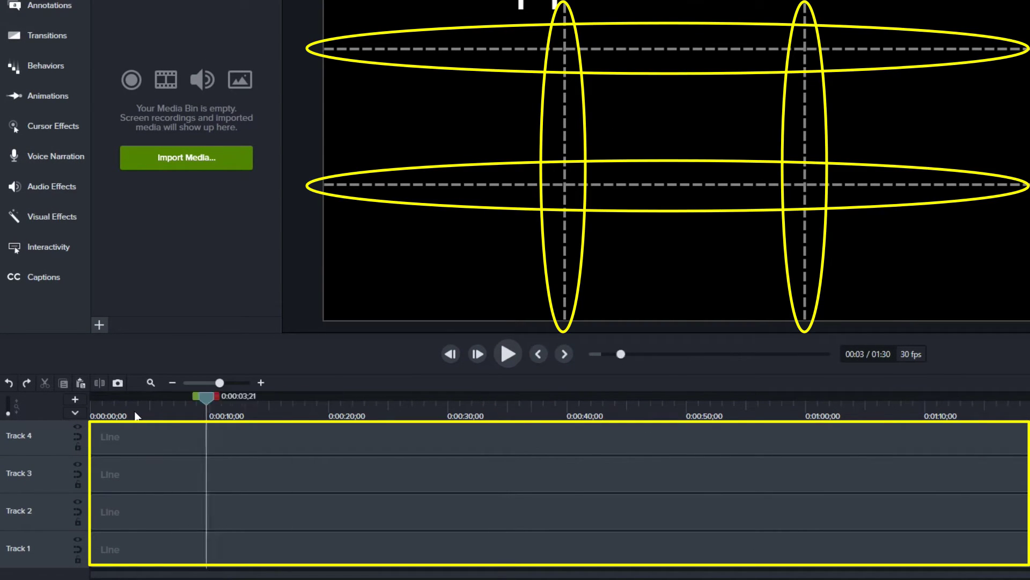
pyautogui.moveTo(964, 554); pyautogui.dragTo(820, 468)
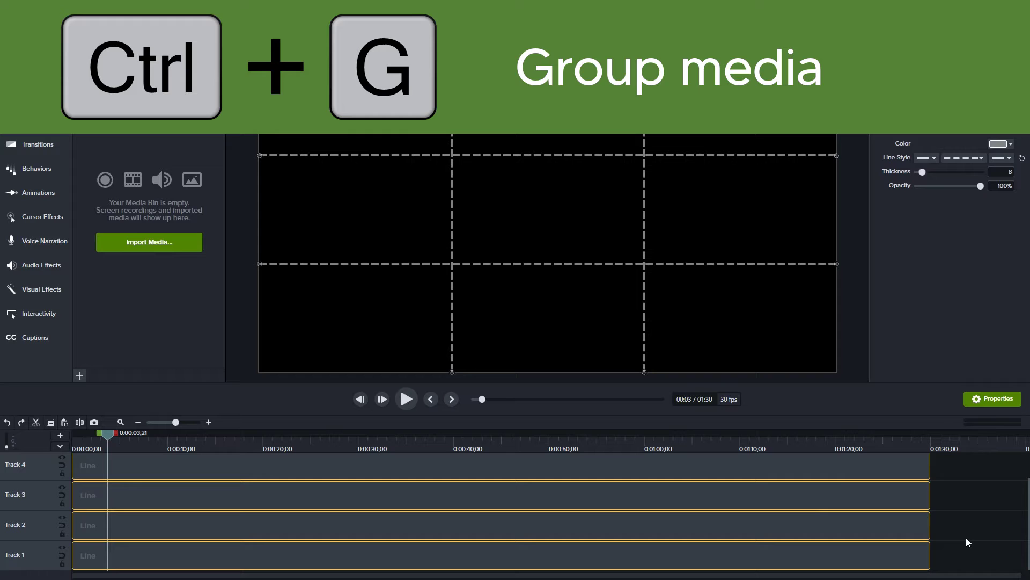
pyautogui.hotkey('ctrl', 'g')
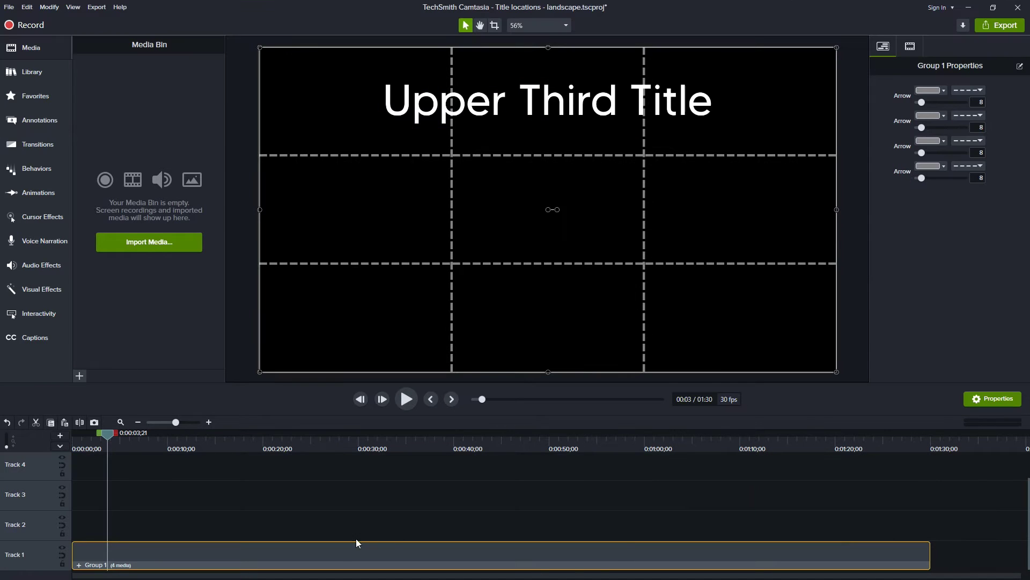
pyautogui.moveTo(222, 561)
pyautogui.mouseDown()
pyautogui.moveTo(413, 563)
pyautogui.moveTo(222, 563)
pyautogui.mouseUp()
pyautogui.moveTo(931, 549); pyautogui.dragTo(727, 546)
pyautogui.hotkey('ctrl', 'z')
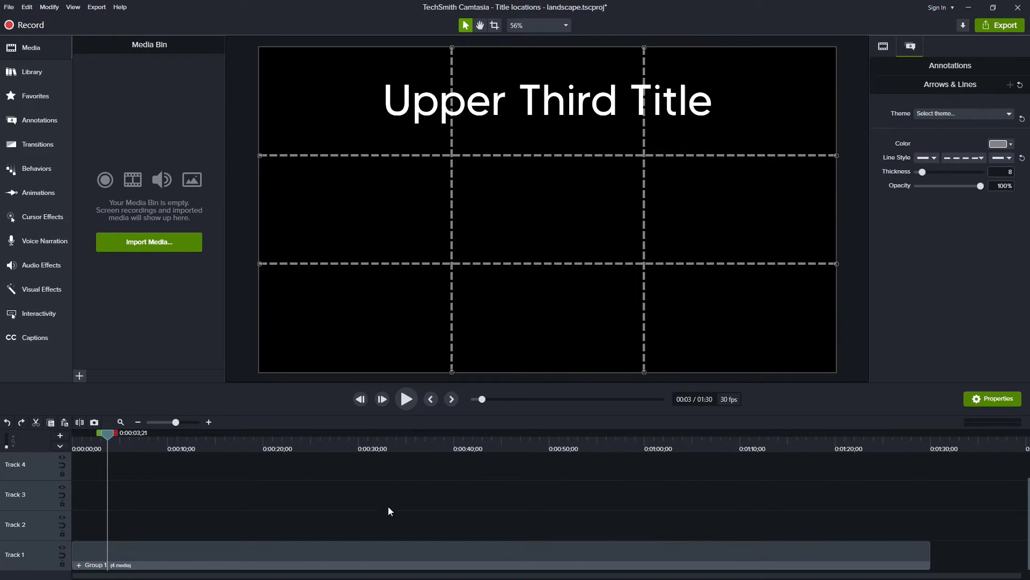
pyautogui.click(339, 550)
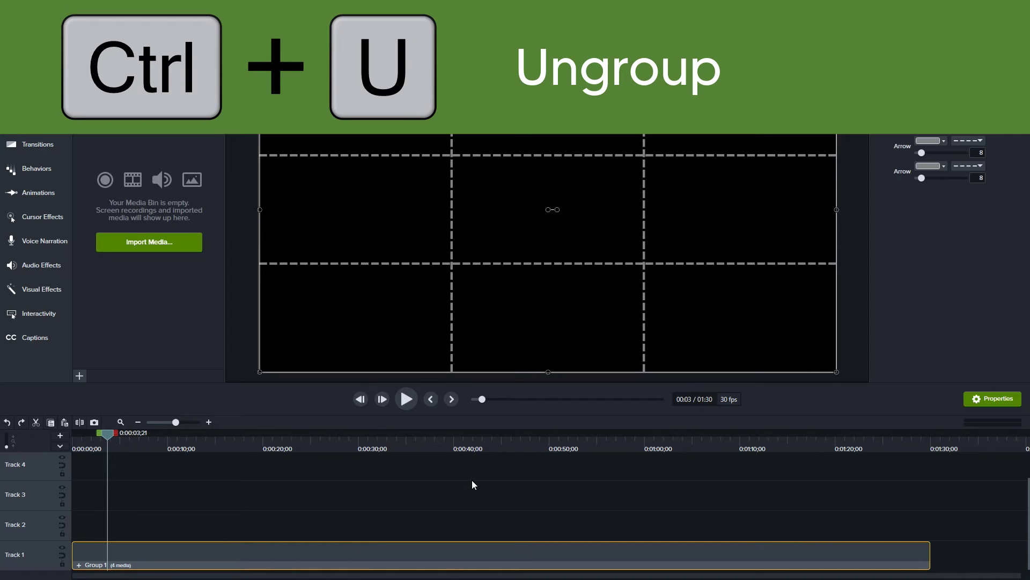
pyautogui.hotkey('ctrl', 'u')
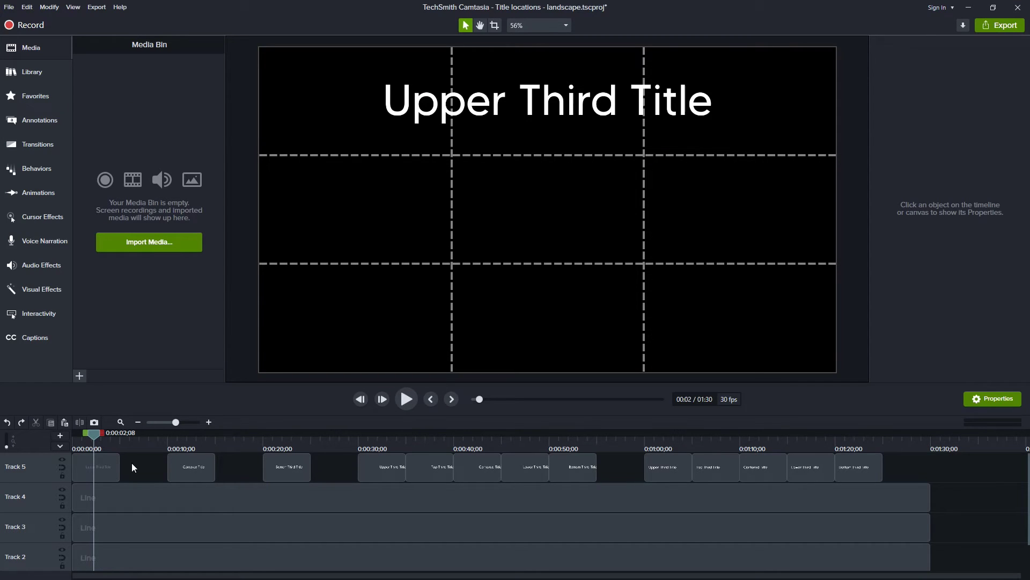
pyautogui.hotkey('ctrl', ',')
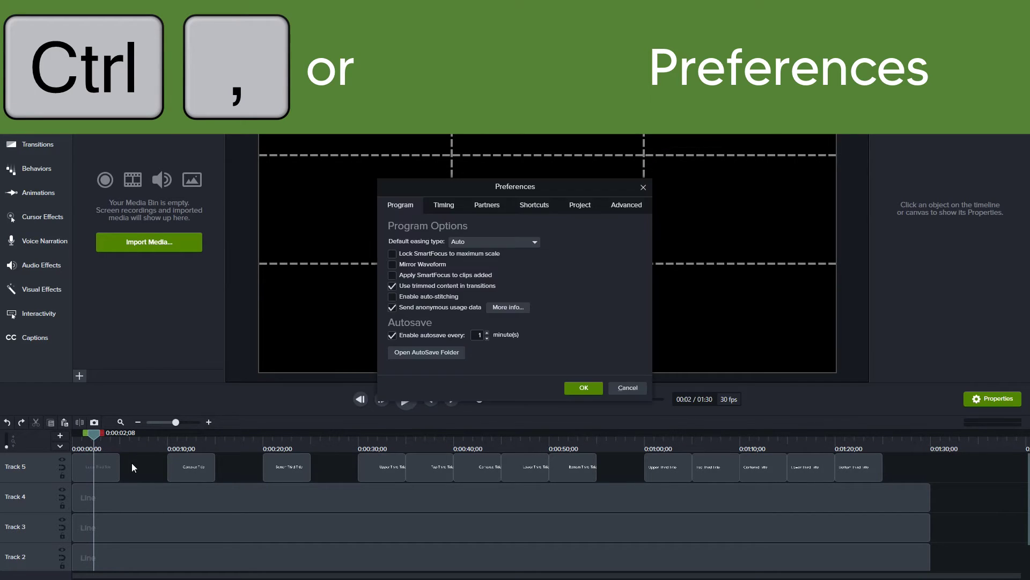
pyautogui.click(534, 206)
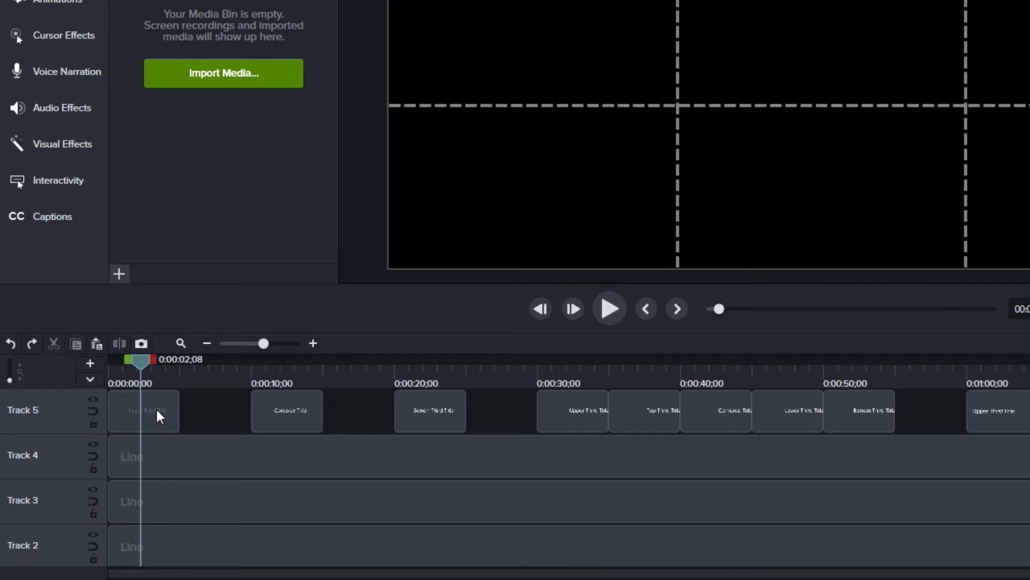
# - With the playhead at 0:00:02;06, split the first Track 5 clip, then undo the split
pyautogui.moveTo(145, 363); pyautogui.dragTo(145, 369)
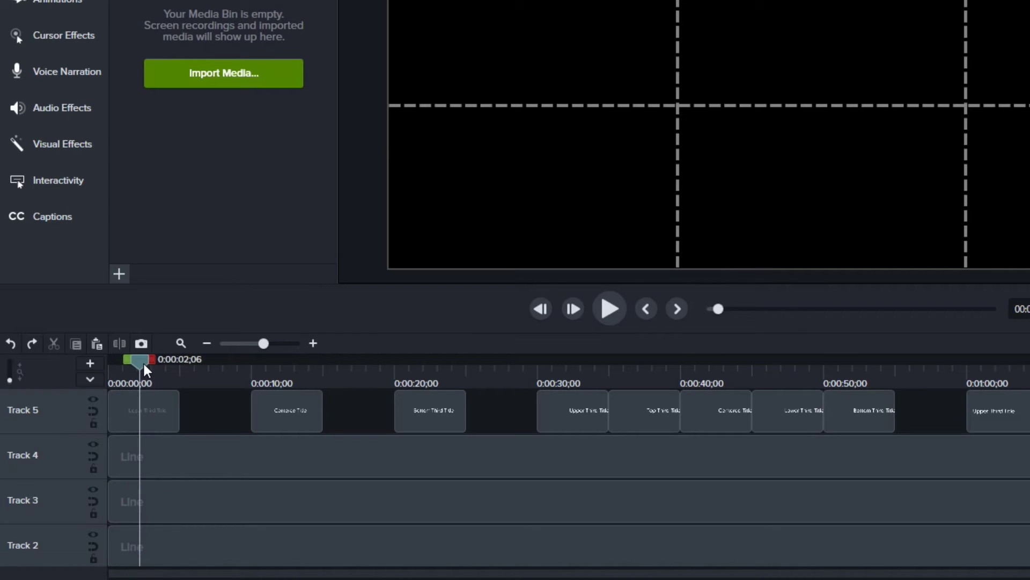
pyautogui.click(159, 409)
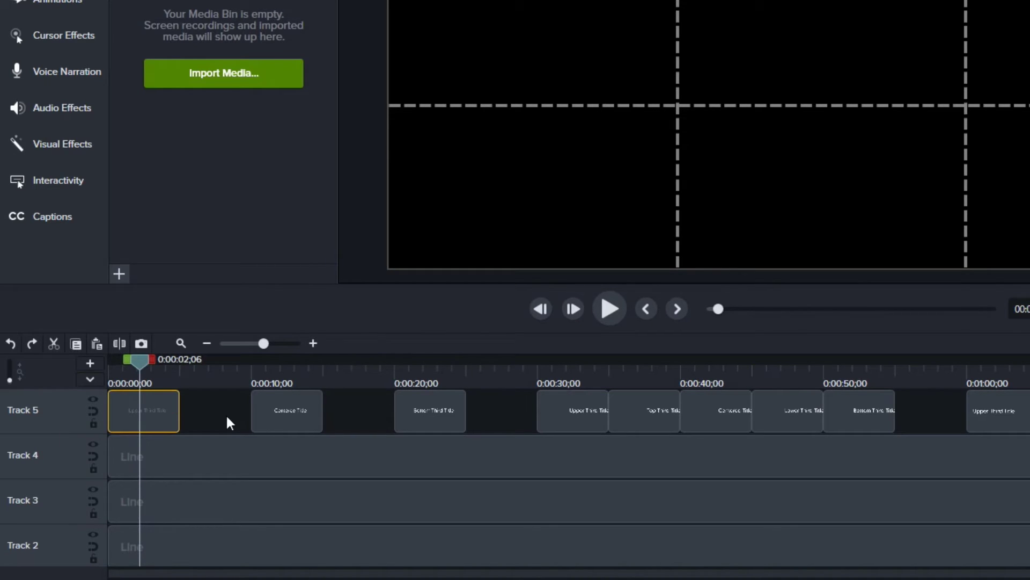
pyautogui.press('s')
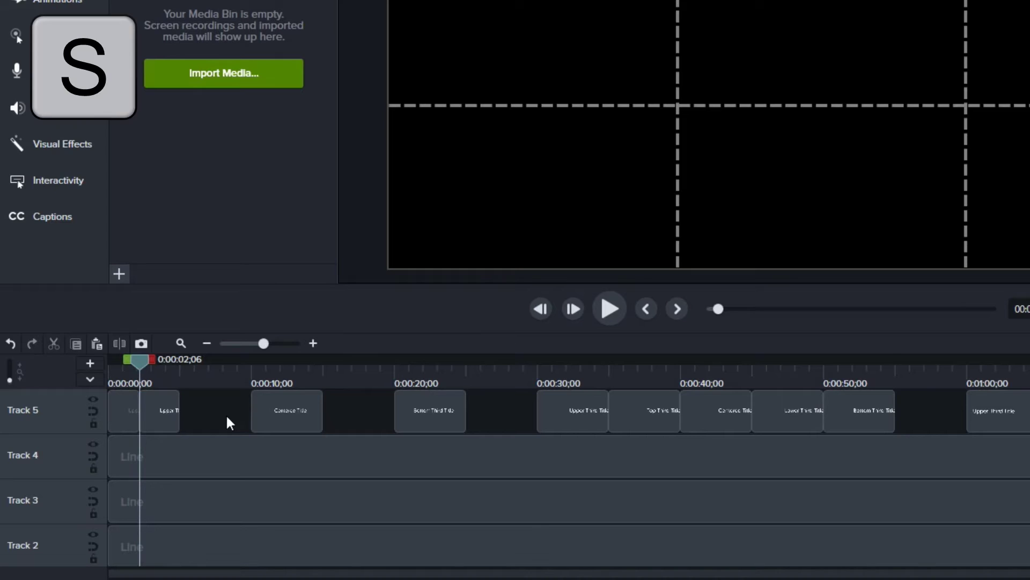
pyautogui.press('super+t')
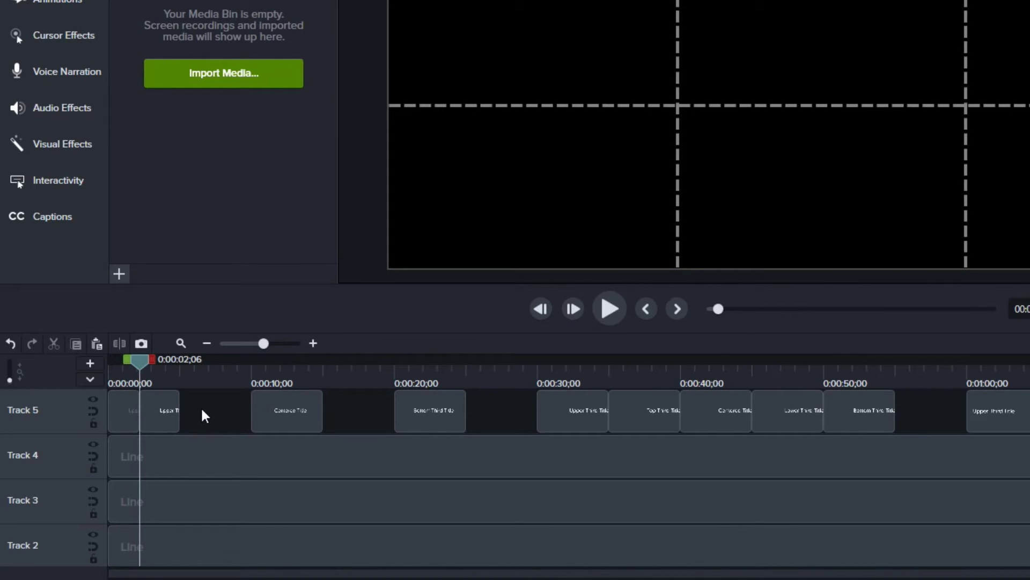
pyautogui.hotkey('ctrl', 'z')
# - Split Tracks 5, 4 and 3 together and undo, then split all tracks with Ctrl+Shift+S
pyautogui.moveTo(201, 407); pyautogui.dragTo(177, 482)
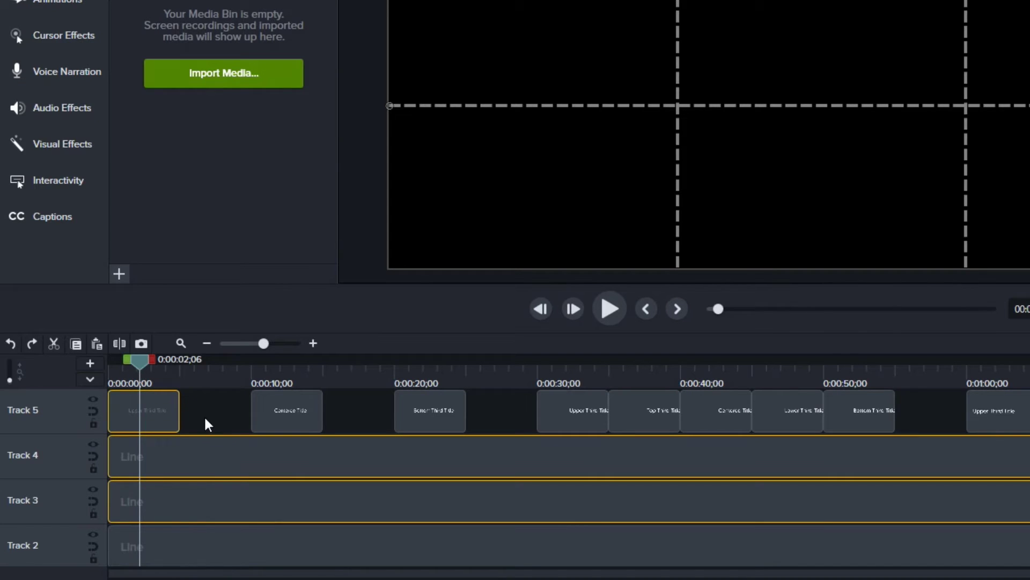
pyautogui.press('s')
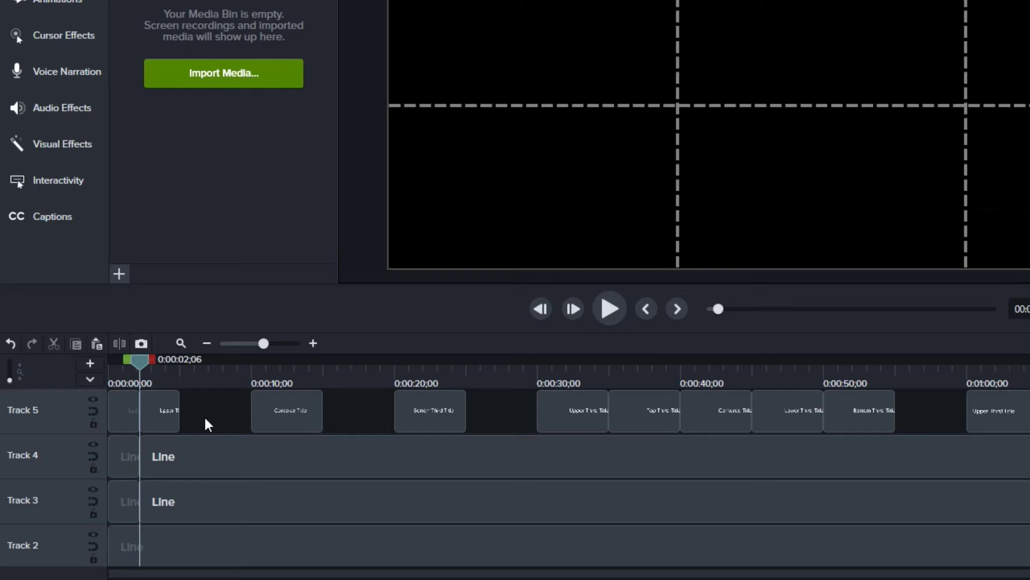
pyautogui.moveTo(160, 398); pyautogui.dragTo(151, 529)
pyautogui.scroll(-1, 226, 482)
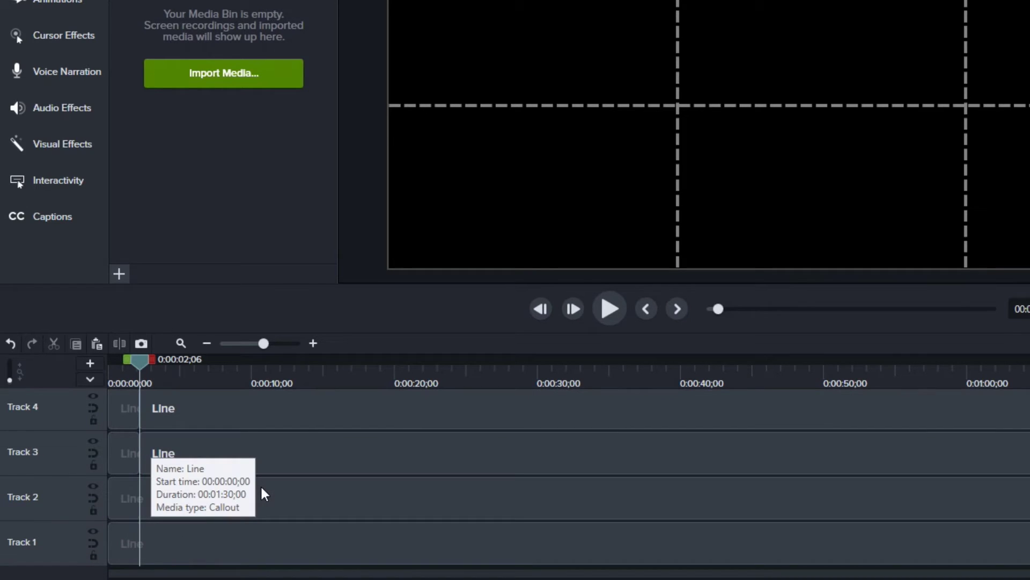
pyautogui.hotkey('ctrl', 'z')
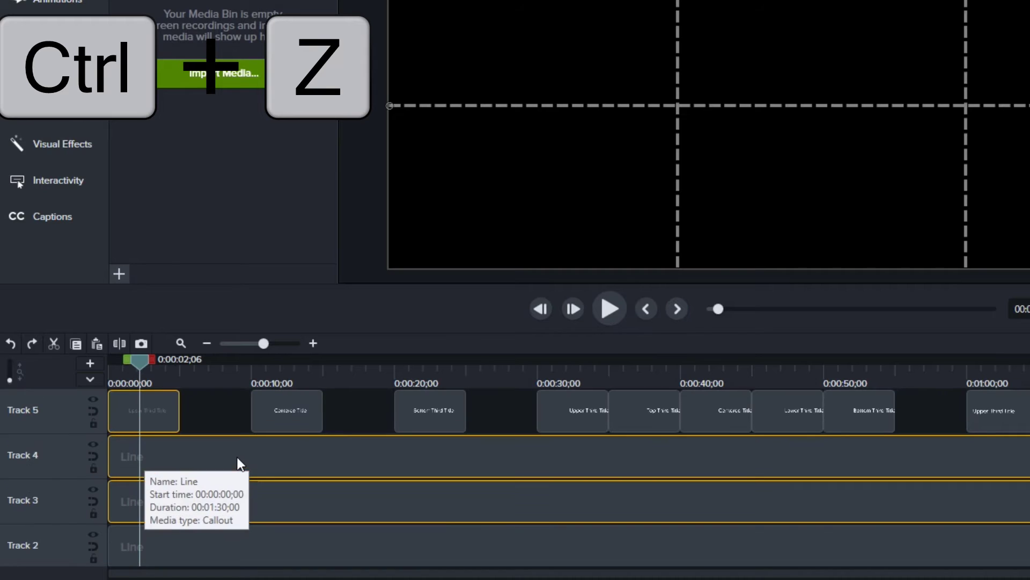
pyautogui.click(197, 409)
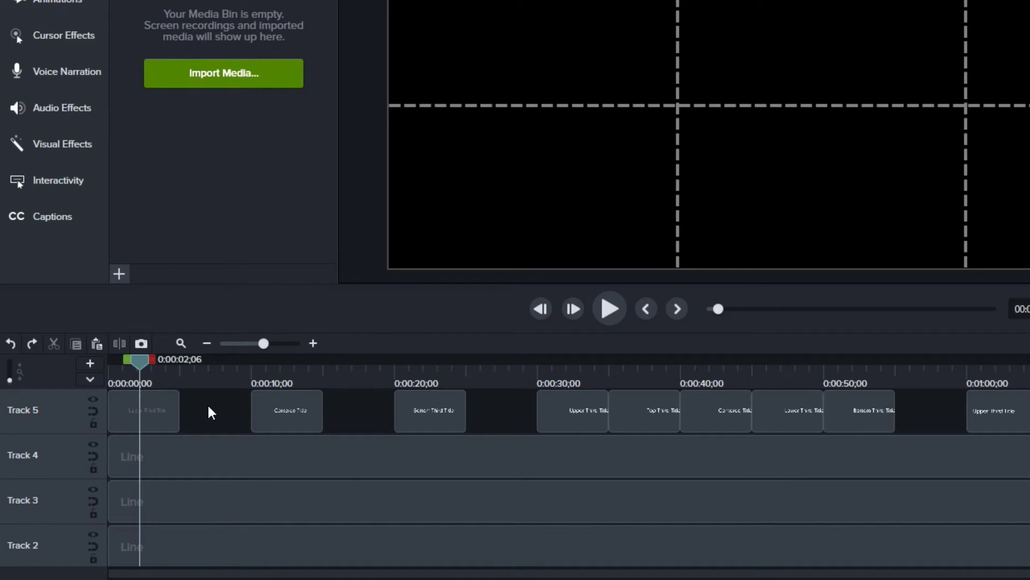
pyautogui.hotkey('ctrl', 'shift', 's')
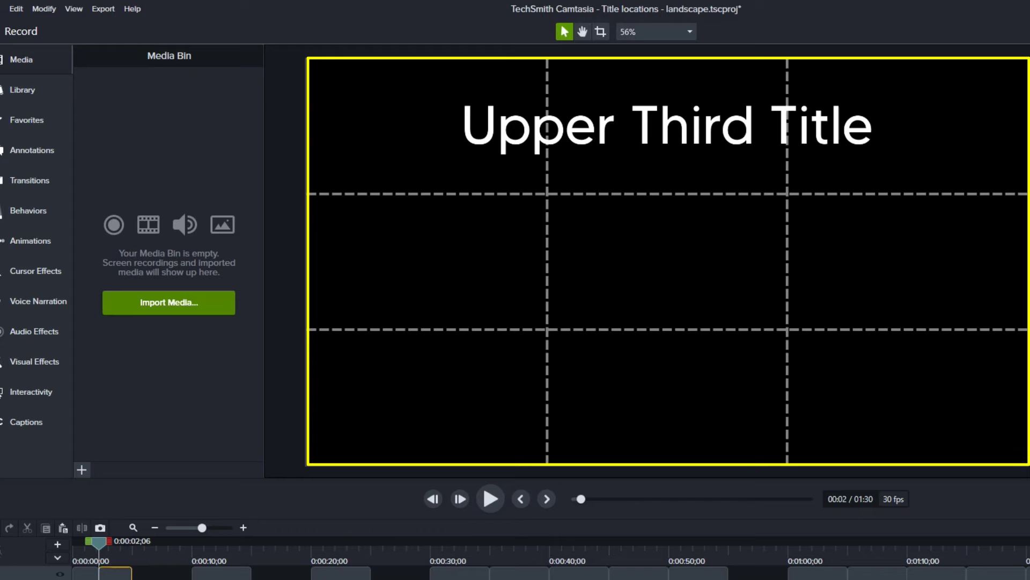
pyautogui.click(114, 572)
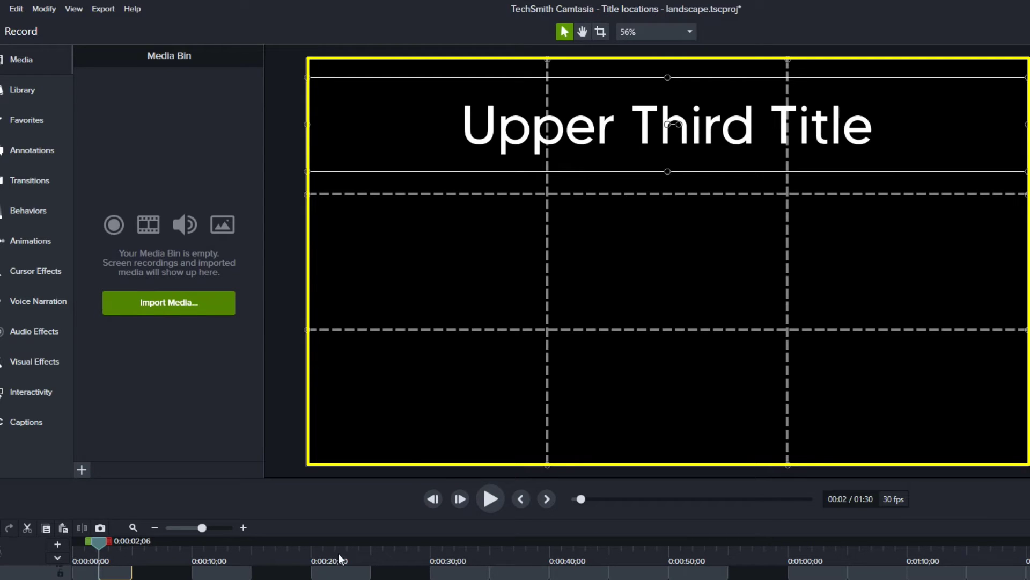
pyautogui.click(295, 573)
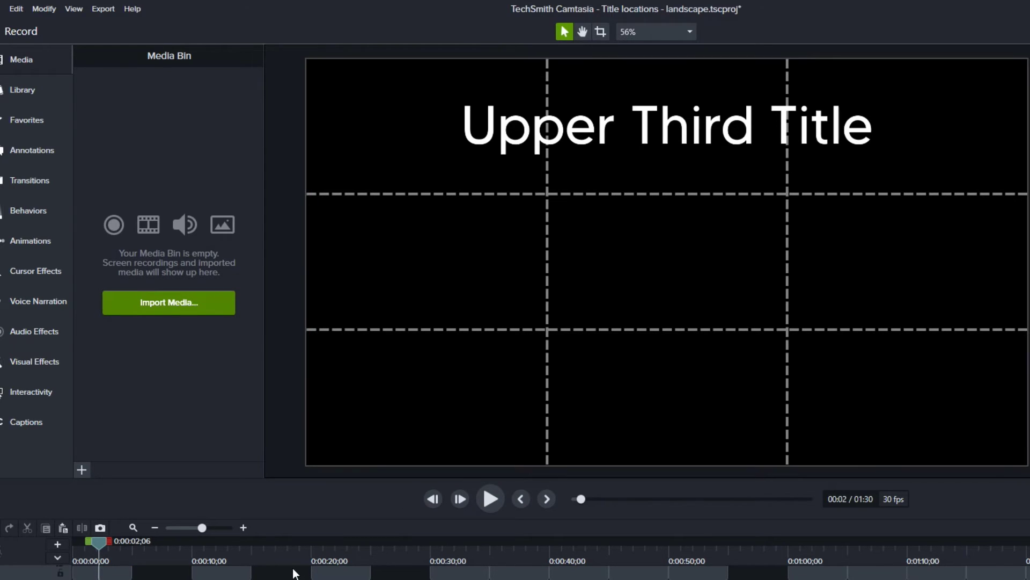
pyautogui.hotkey('ctrl', 'f')
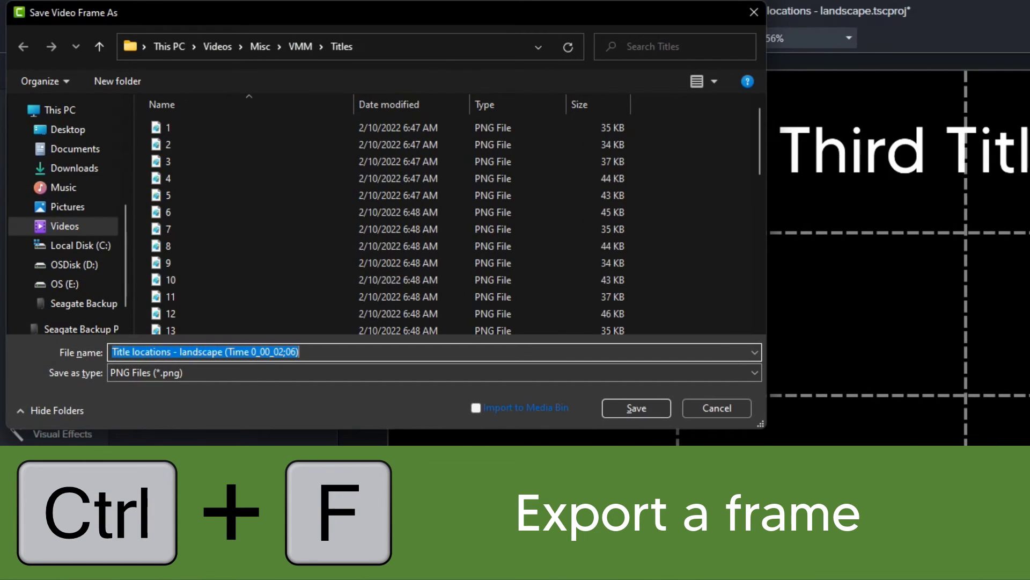
pyautogui.click(273, 374)
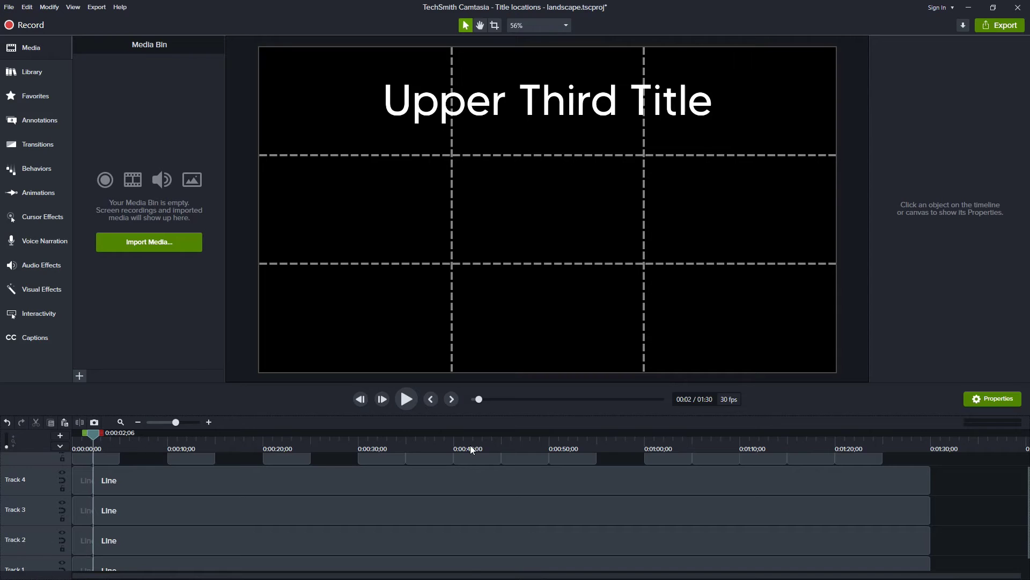
pyautogui.click(470, 445)
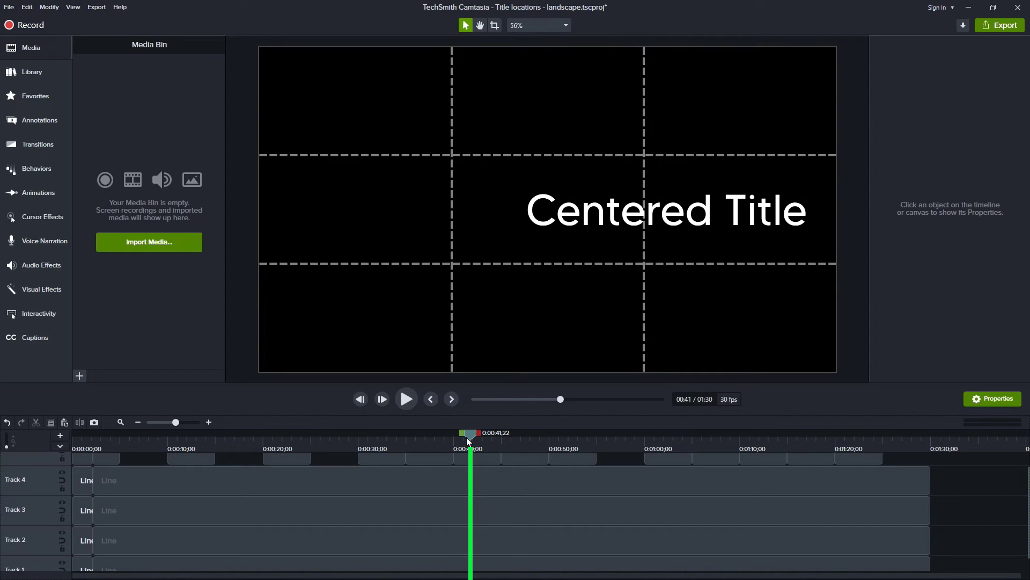
pyautogui.hotkey('ctrl', 'Home')
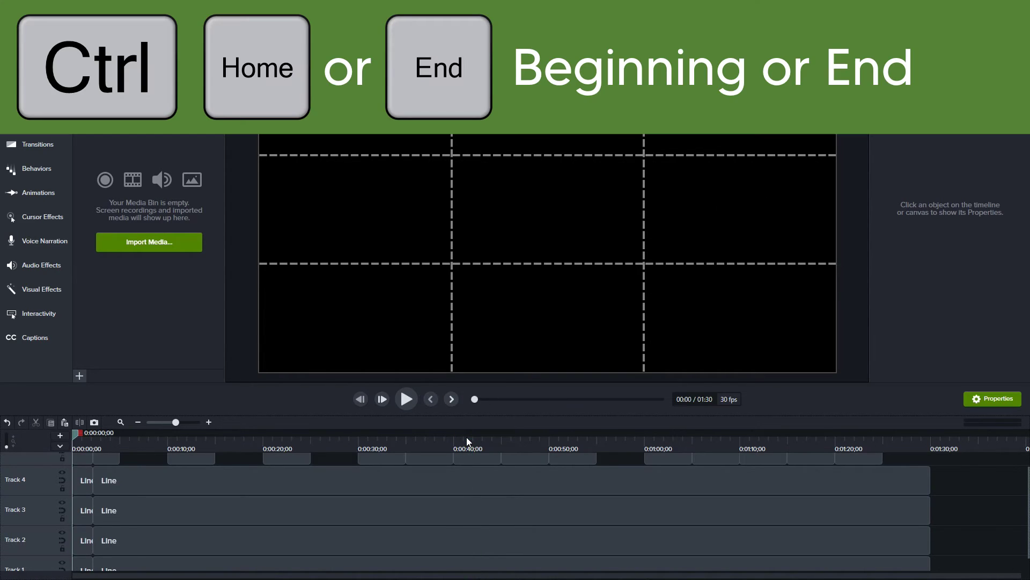
pyautogui.hotkey('ctrl', 'End')
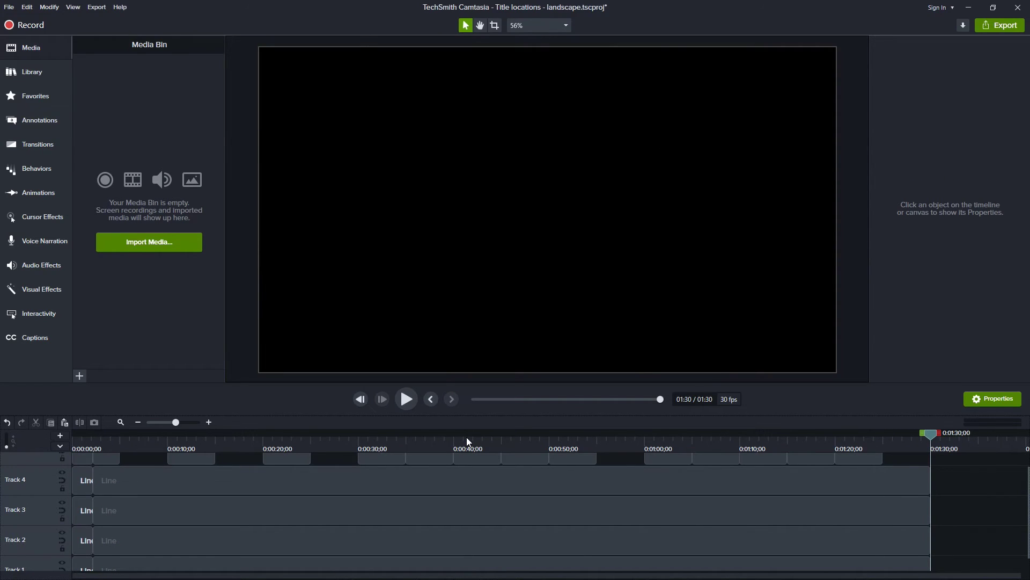
pyautogui.hotkey('ctrl', 'Home')
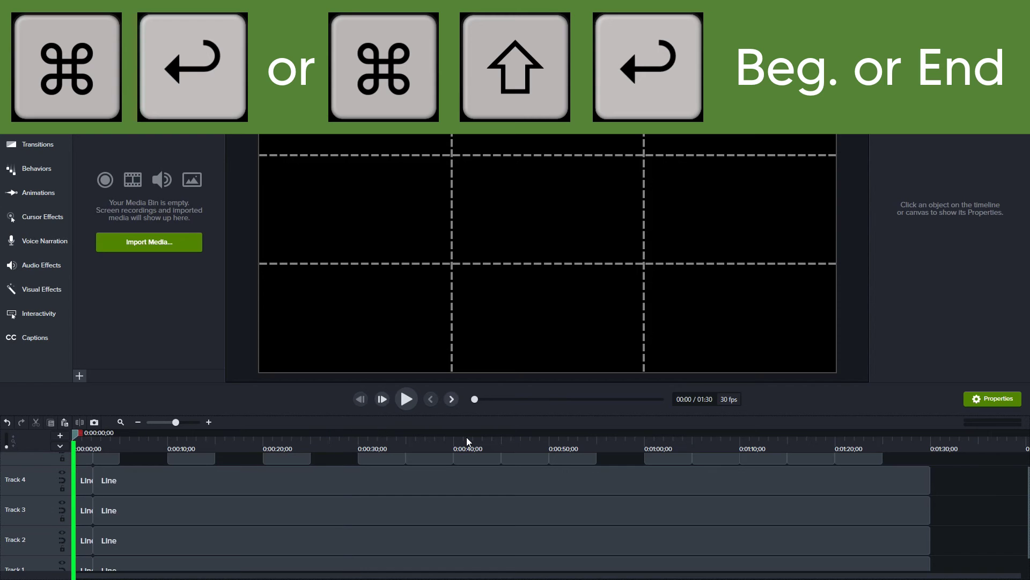
pyautogui.hotkey('ctrl', 'End')
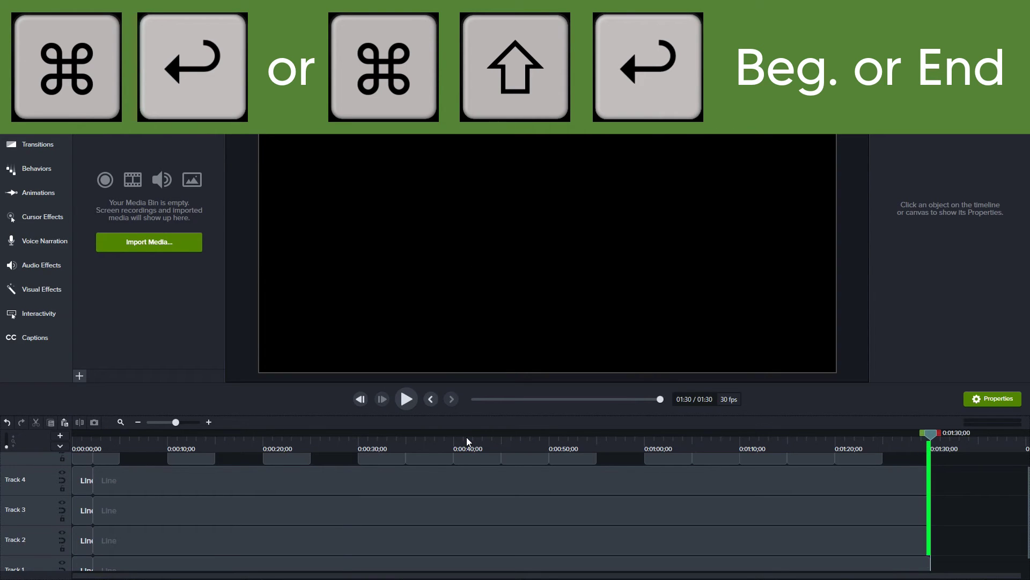
pyautogui.click(92, 436)
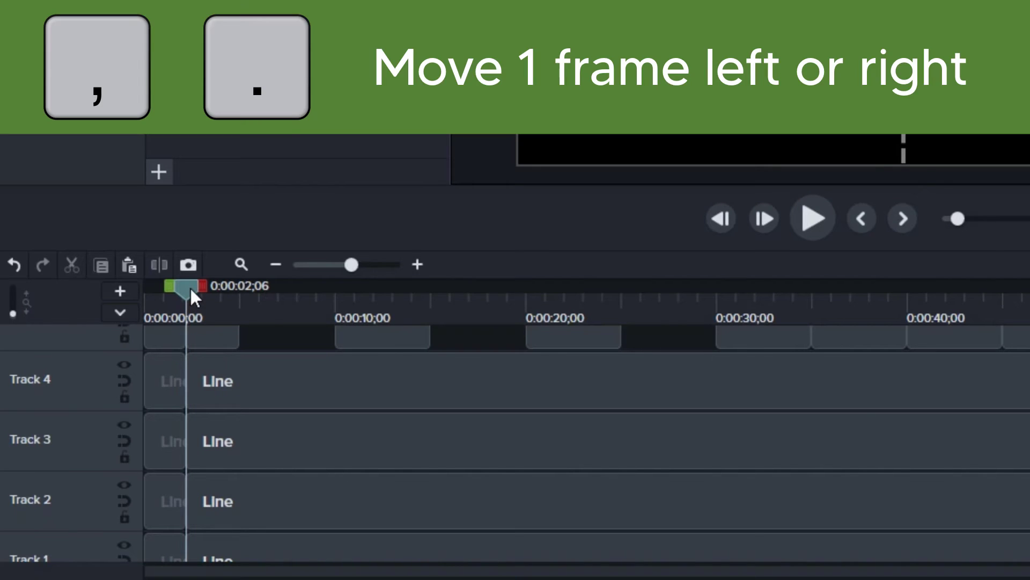
# - Nudge the playhead frame by frame with comma and period, landing on 0:00:02;17
pyautogui.press(',')
pyautogui.press(',')
pyautogui.press(',')
pyautogui.press(',')
pyautogui.press(',')
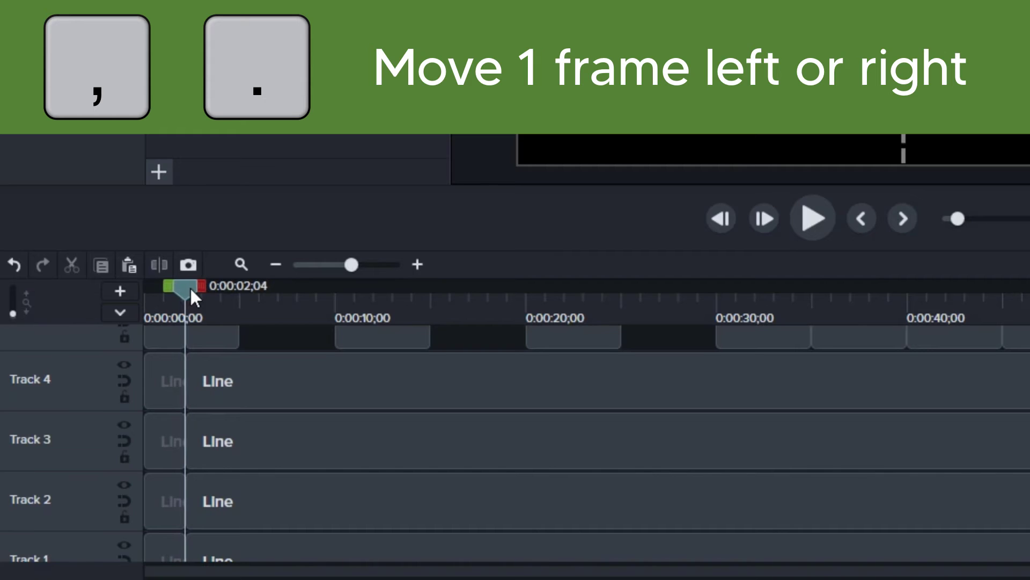
pyautogui.press('.')
pyautogui.press('.')
pyautogui.press('.')
pyautogui.press('.')
pyautogui.press('.')
pyautogui.press('.')
pyautogui.press('.')
pyautogui.press('.')
pyautogui.press('.')
pyautogui.press('.')
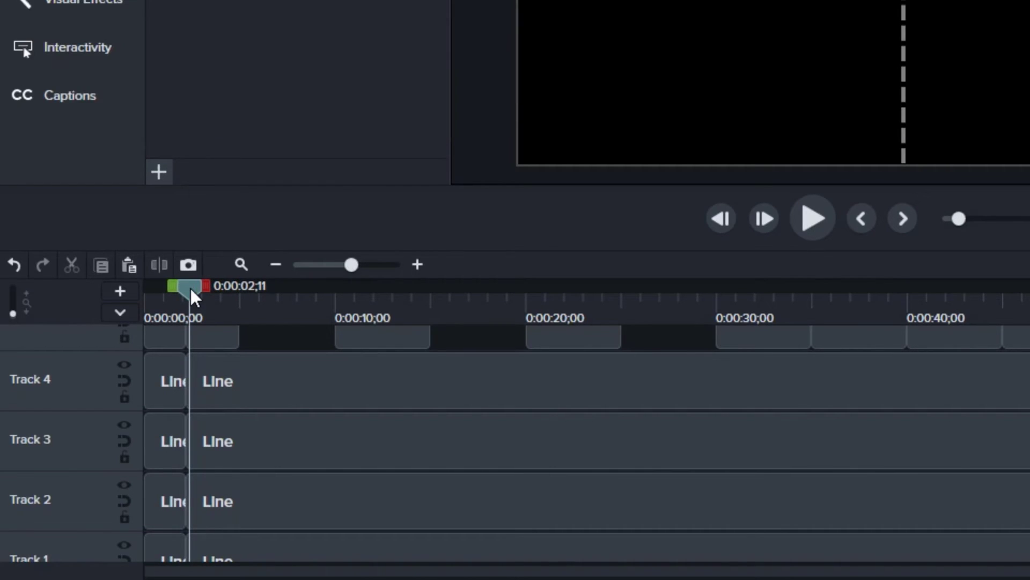
pyautogui.press('.')
pyautogui.press('.')
pyautogui.press('.')
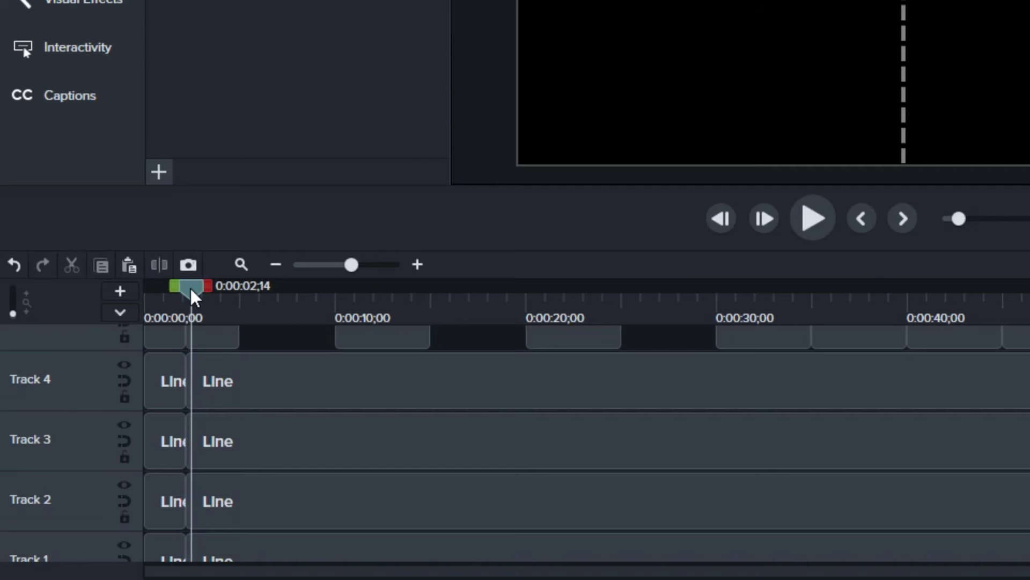
pyautogui.press(',')
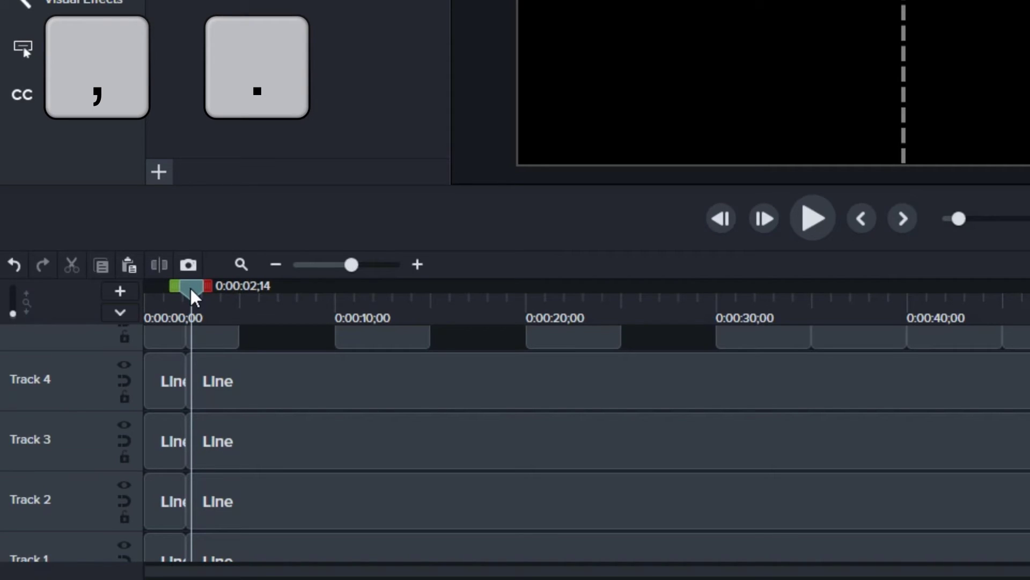
pyautogui.press('.')
pyautogui.press('.')
pyautogui.press('.')
pyautogui.press('.')
pyautogui.press(',')
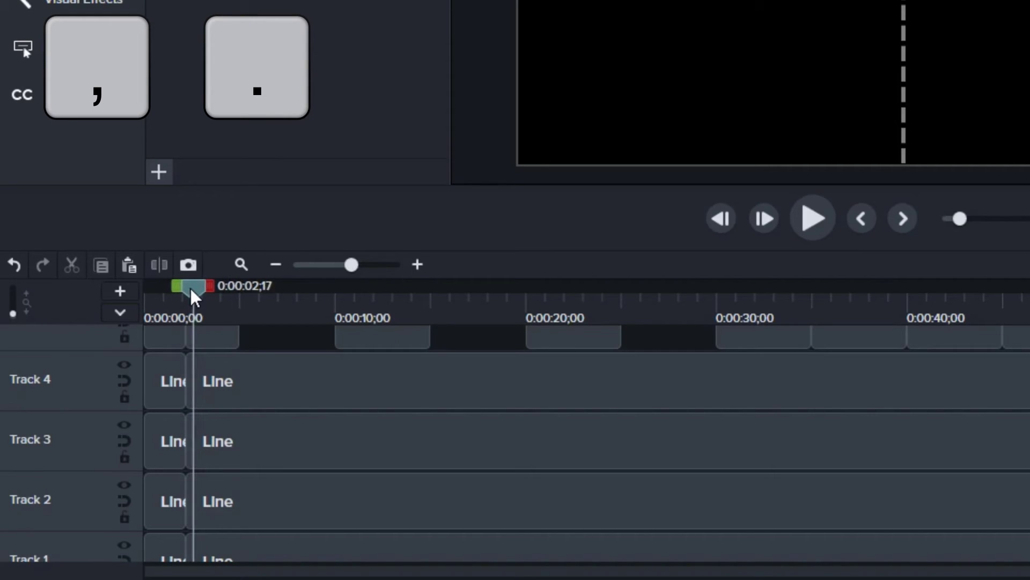
# - Multi-select the Top Third Titles near 0:35 and 1:05 and the Lower Third Titles, then delete all four
pyautogui.press(',')
pyautogui.press(',')
pyautogui.press(',')
pyautogui.scroll(1, 874, 359)
pyautogui.click(873, 360)
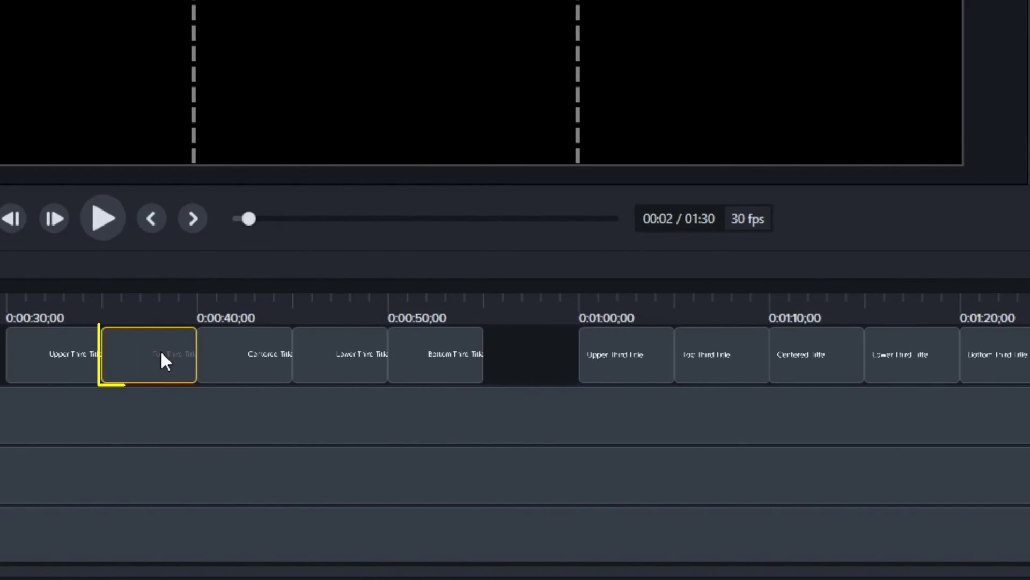
pyautogui.click(690, 343)
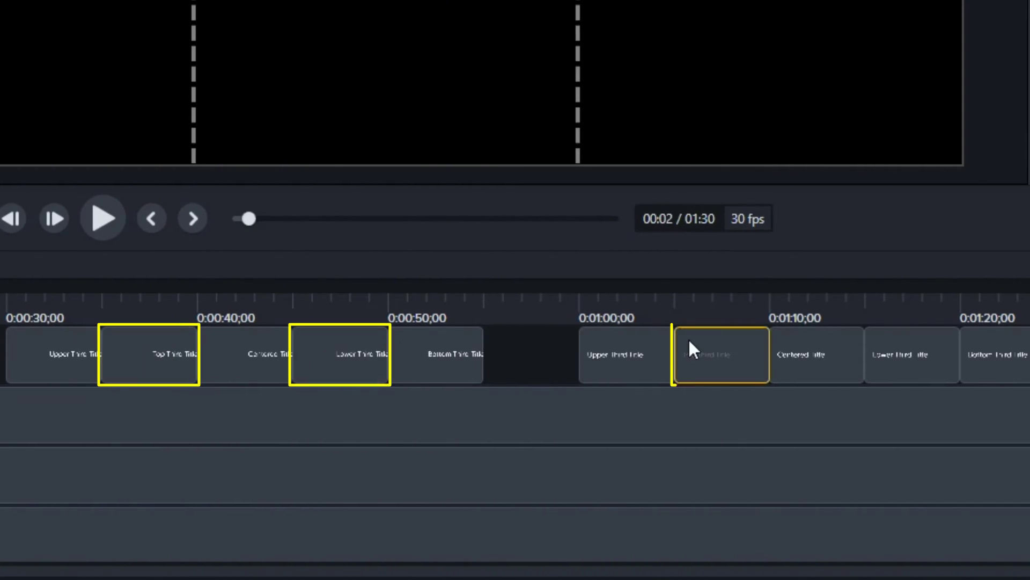
pyautogui.click(886, 339)
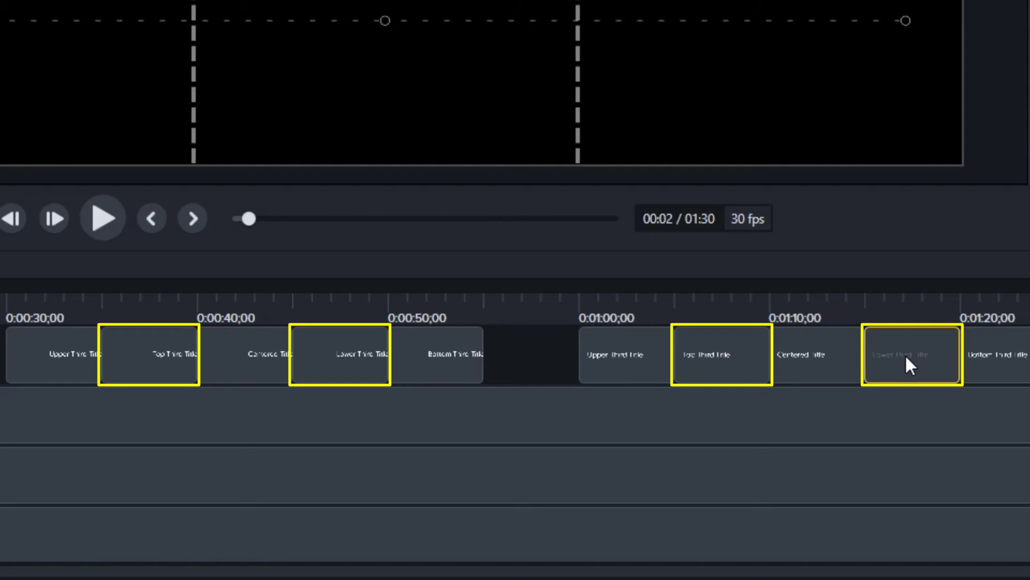
pyautogui.moveTo(902, 356)
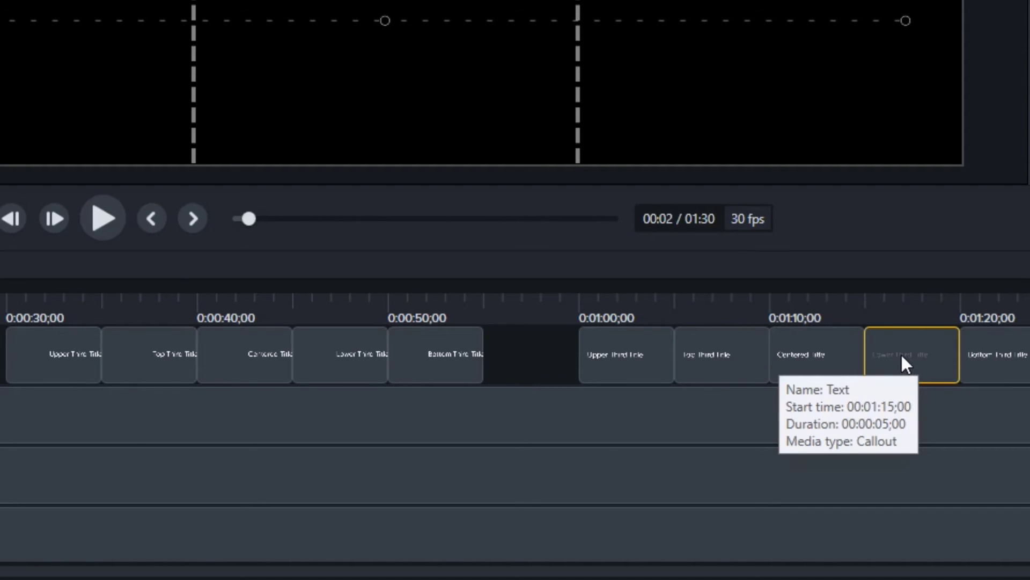
pyautogui.keyDown('ctrl'); pyautogui.click(721, 352); pyautogui.keyUp('ctrl')
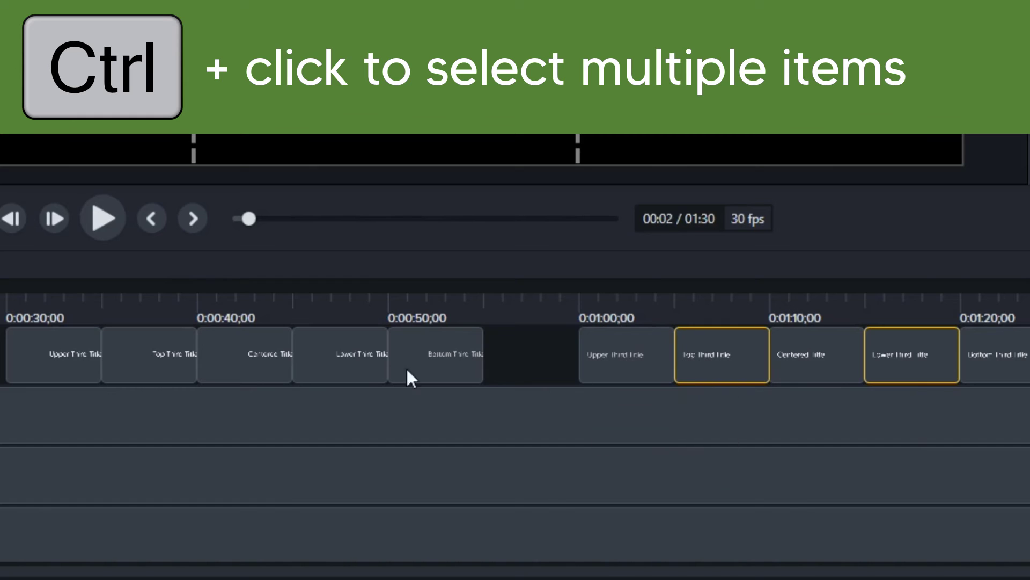
pyautogui.keyDown('ctrl'); pyautogui.click(350, 360); pyautogui.keyUp('ctrl')
pyautogui.keyDown('ctrl'); pyautogui.click(156, 363); pyautogui.keyUp('ctrl')
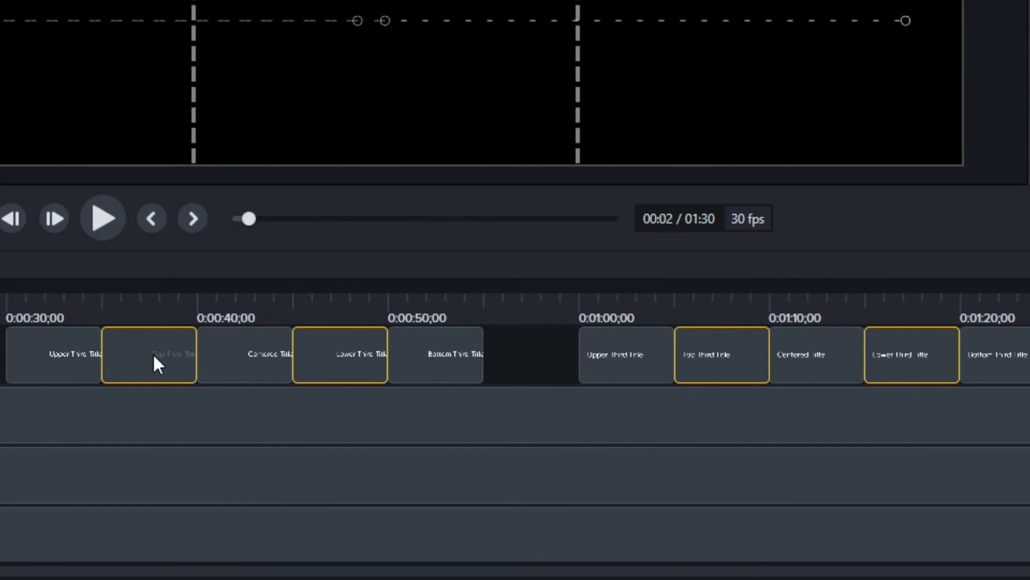
pyautogui.press('Delete')
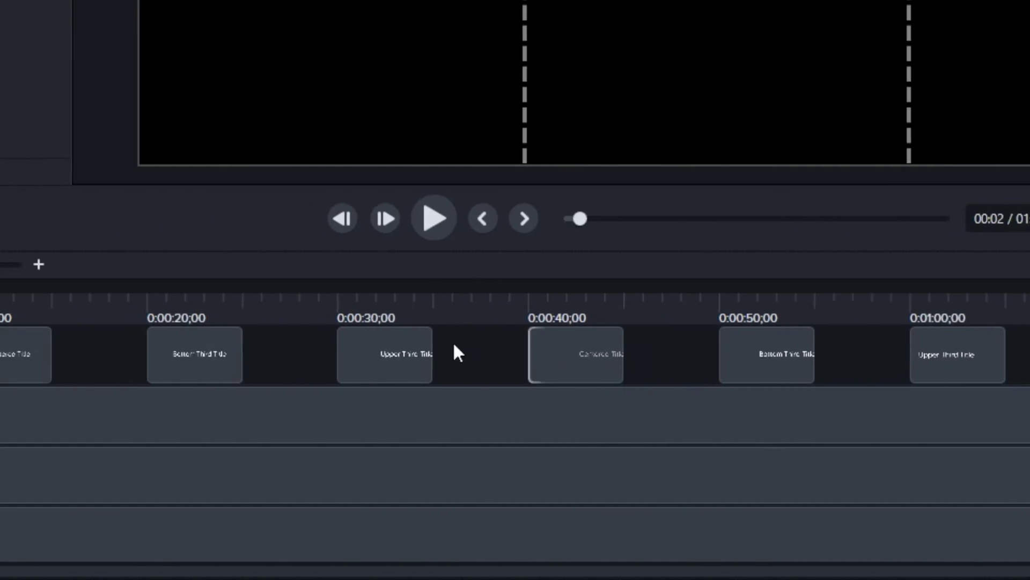
# - Add an animation at 0:00:23;07 to the Bottom Third Title and three line clips
pyautogui.moveTo(383, 354); pyautogui.dragTo(316, 544)
pyautogui.click(330, 300)
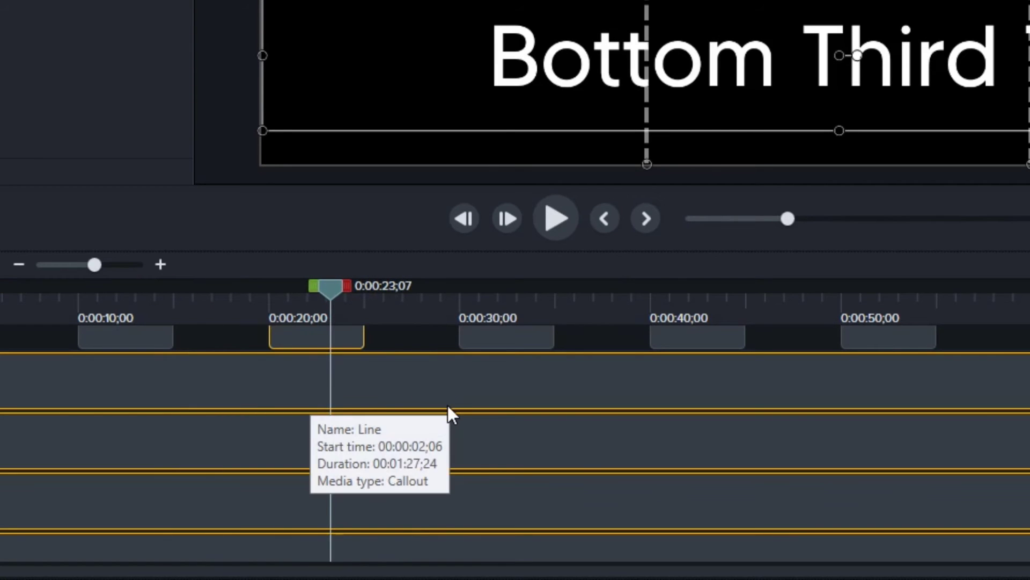
pyautogui.press('s')
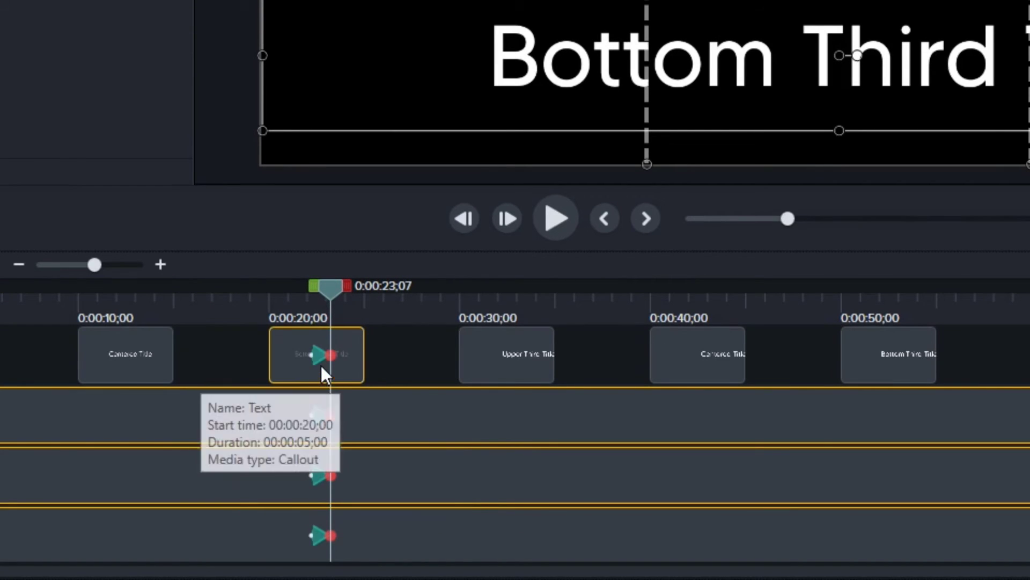
# - Select all four new animations and stretch them to start earlier, from 0:18;21
pyautogui.click(318, 355)
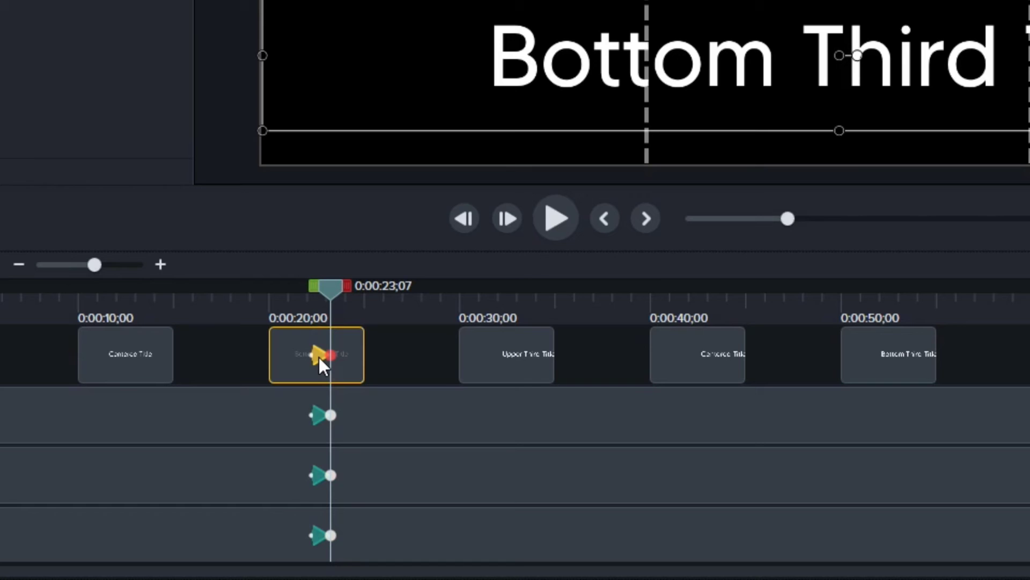
pyautogui.press('ctrl')
pyautogui.keyDown('ctrl'); pyautogui.click(319, 414); pyautogui.keyUp('ctrl')
pyautogui.keyDown('ctrl'); pyautogui.click(320, 476); pyautogui.keyUp('ctrl')
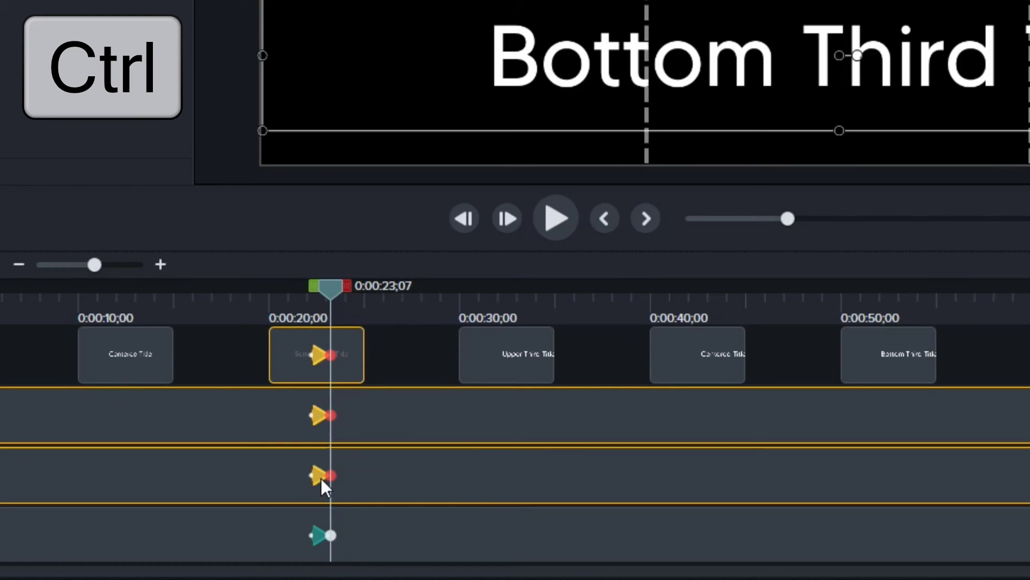
pyautogui.keyDown('ctrl'); pyautogui.click(319, 532); pyautogui.keyUp('ctrl')
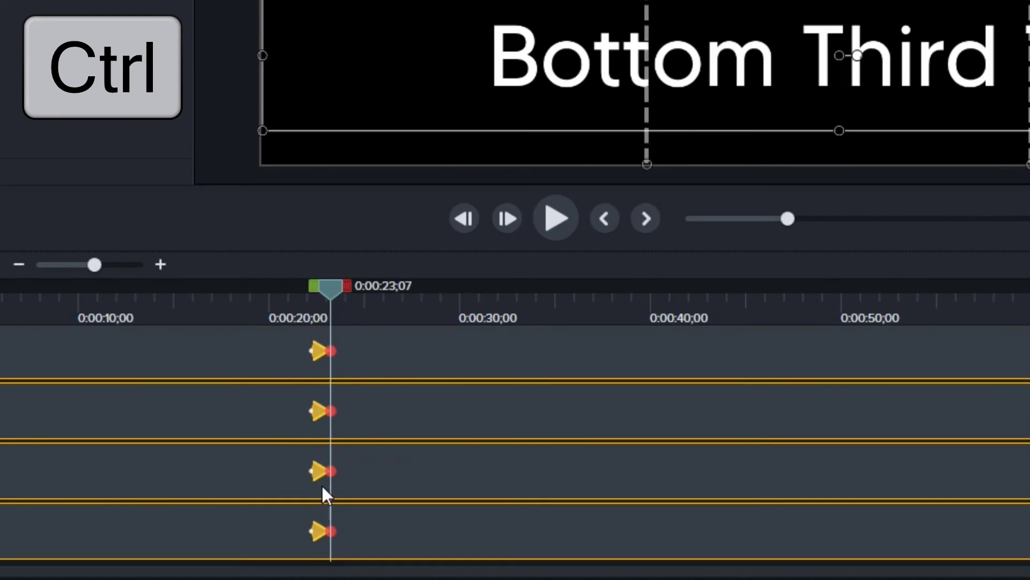
pyautogui.moveTo(320, 472); pyautogui.dragTo(373, 469)
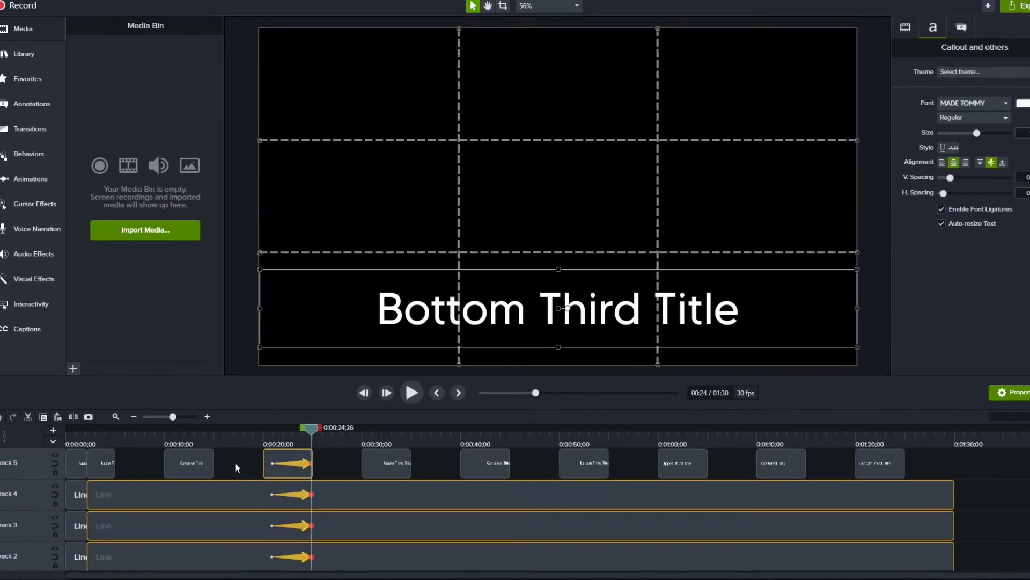
# - Ripple-move the Track 5 titles later: first from the second clip, then from the 0:40 clip
pyautogui.click(220, 355)
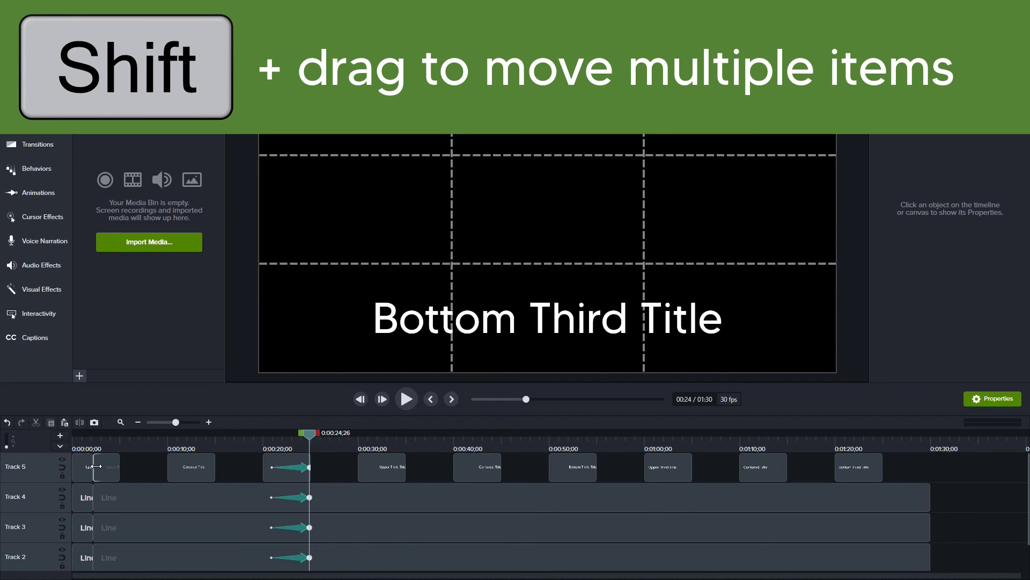
pyautogui.moveTo(113, 466)
pyautogui.mouseDown()
pyautogui.moveTo(181, 463)
pyautogui.moveTo(93, 469)
pyautogui.mouseUp()
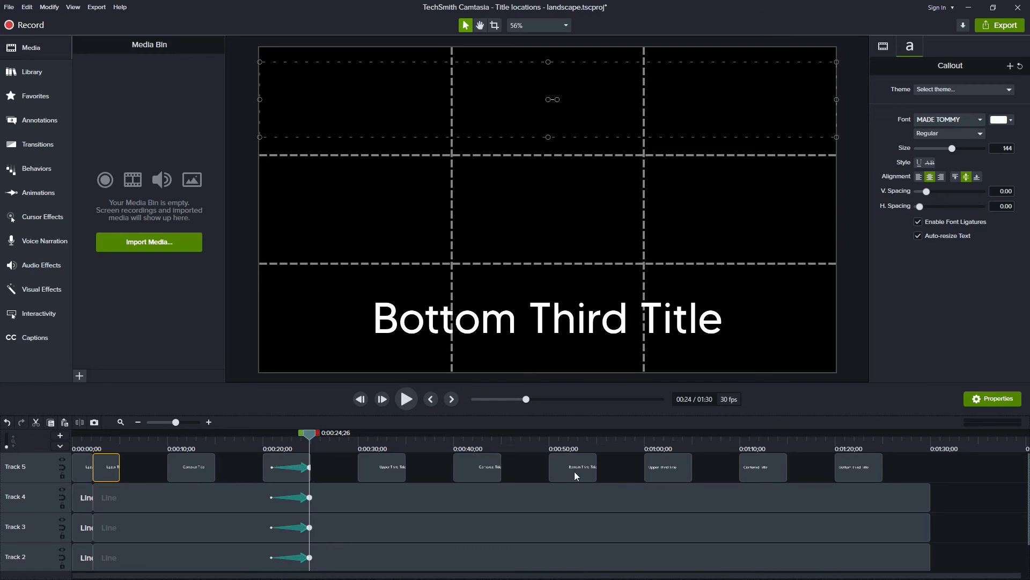
pyautogui.click(428, 467)
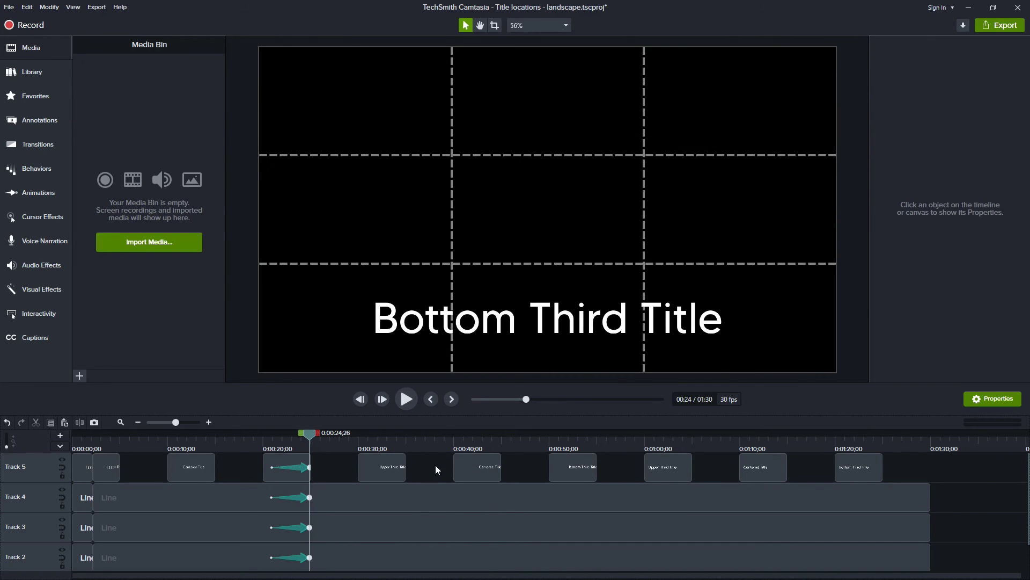
pyautogui.click(481, 469)
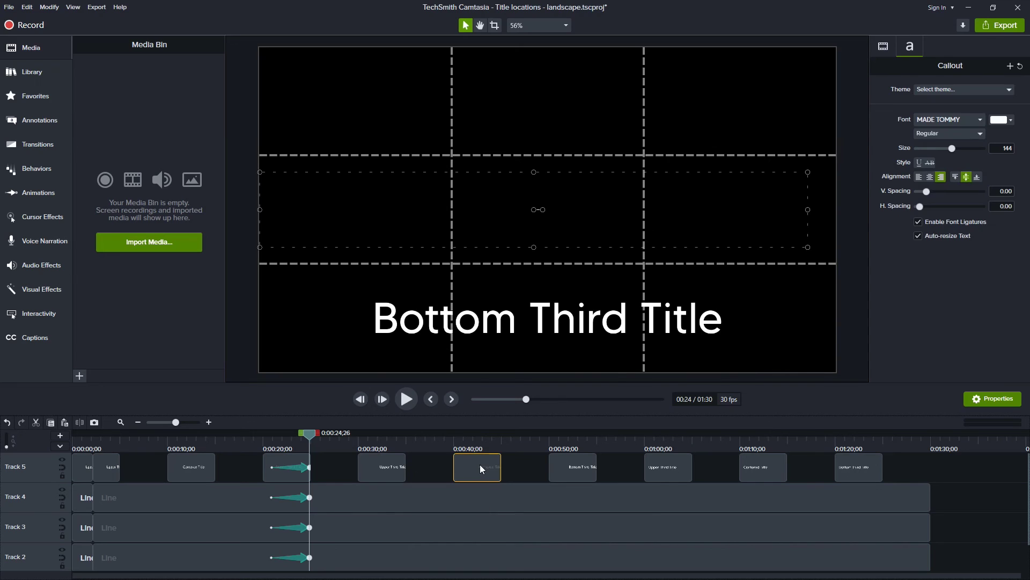
pyautogui.moveTo(475, 467)
pyautogui.mouseDown()
pyautogui.moveTo(633, 472)
pyautogui.moveTo(488, 462)
pyautogui.mouseUp()
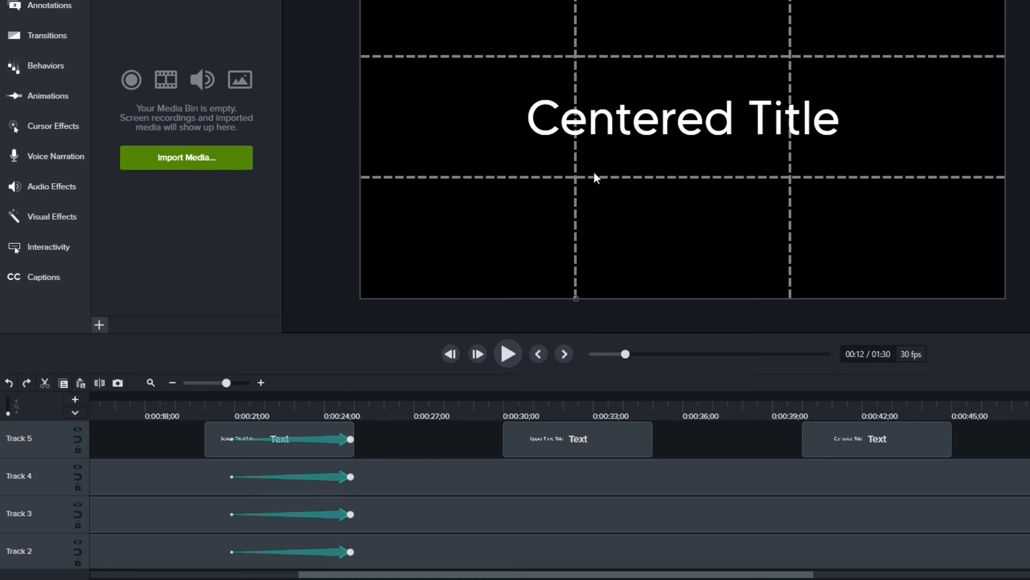
pyautogui.keyDown('alt'); pyautogui.click(76, 429); pyautogui.keyUp('alt')
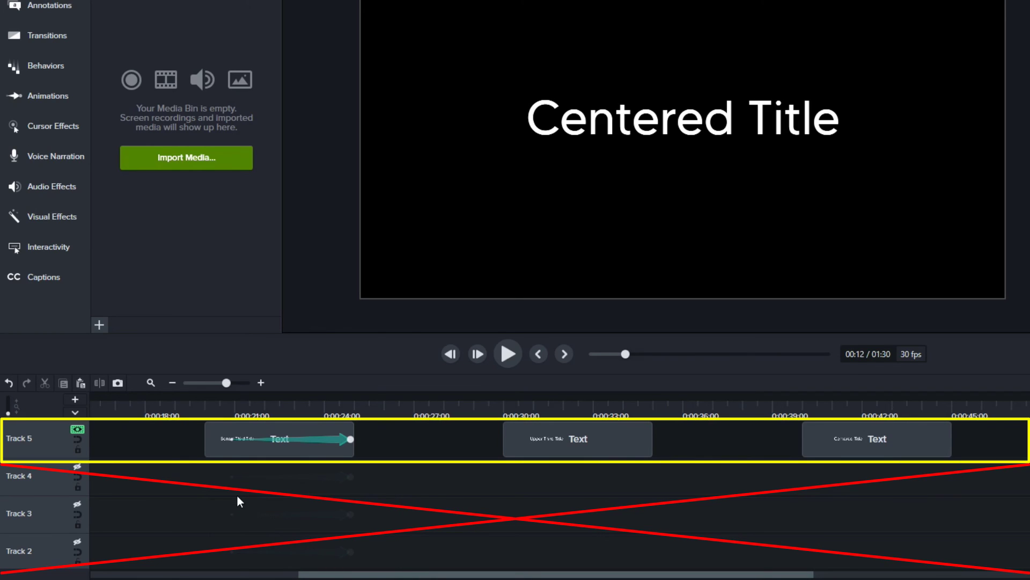
pyautogui.keyDown('alt'); pyautogui.click(78, 429); pyautogui.keyUp('alt')
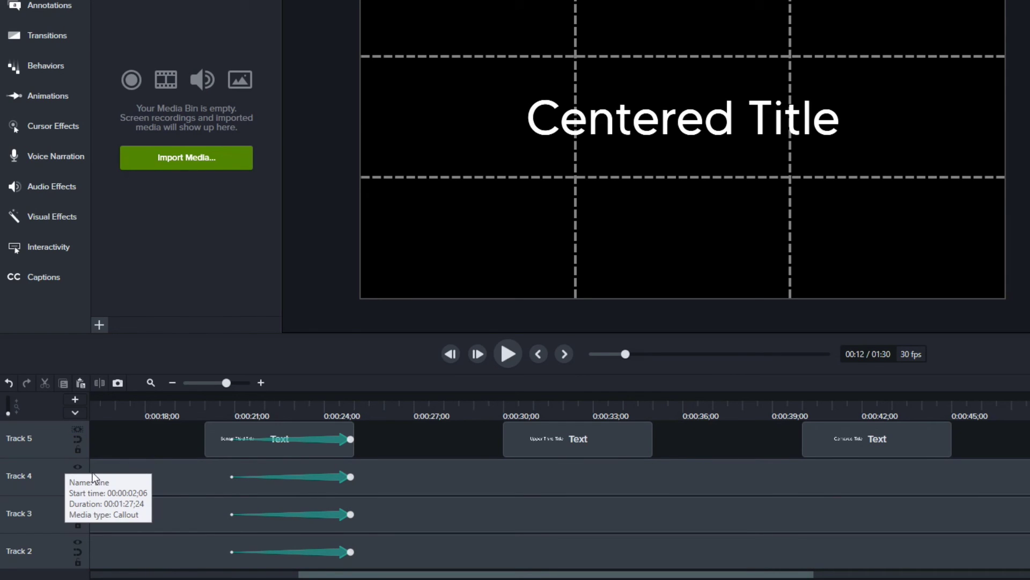
pyautogui.press('alt')
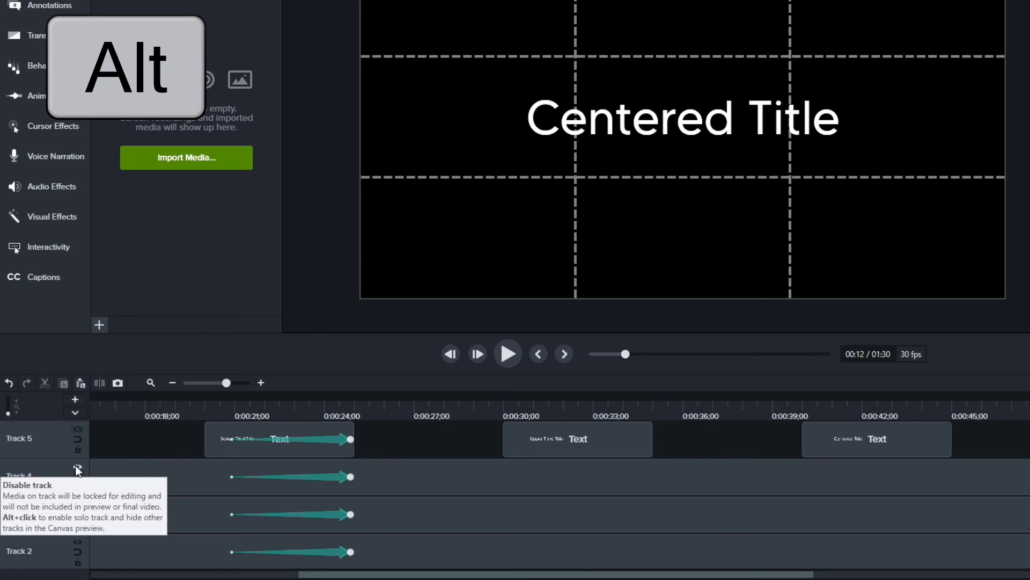
pyautogui.keyDown('alt'); pyautogui.click(78, 469); pyautogui.keyUp('alt')
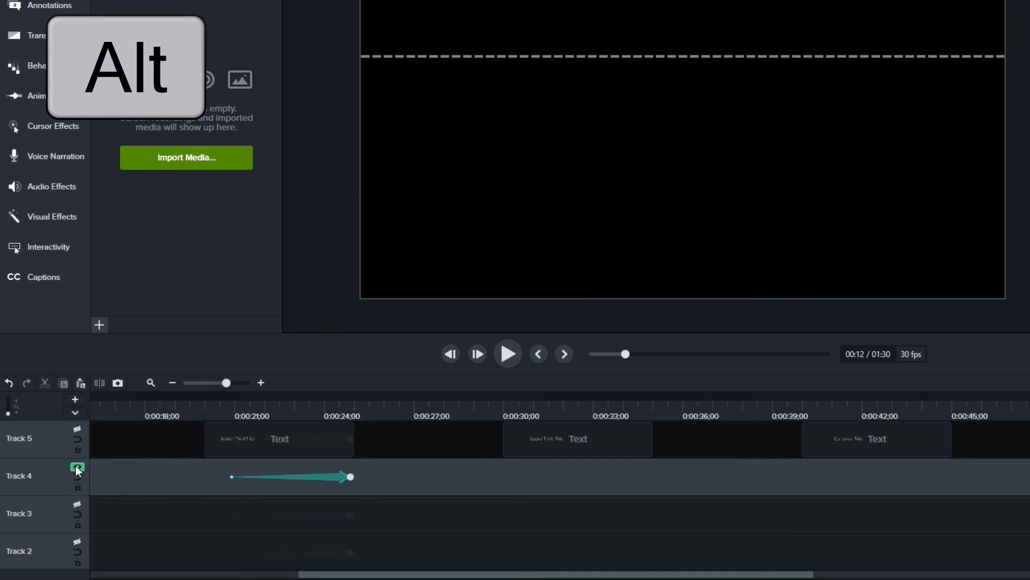
pyautogui.keyDown('alt'); pyautogui.click(78, 503); pyautogui.keyUp('alt')
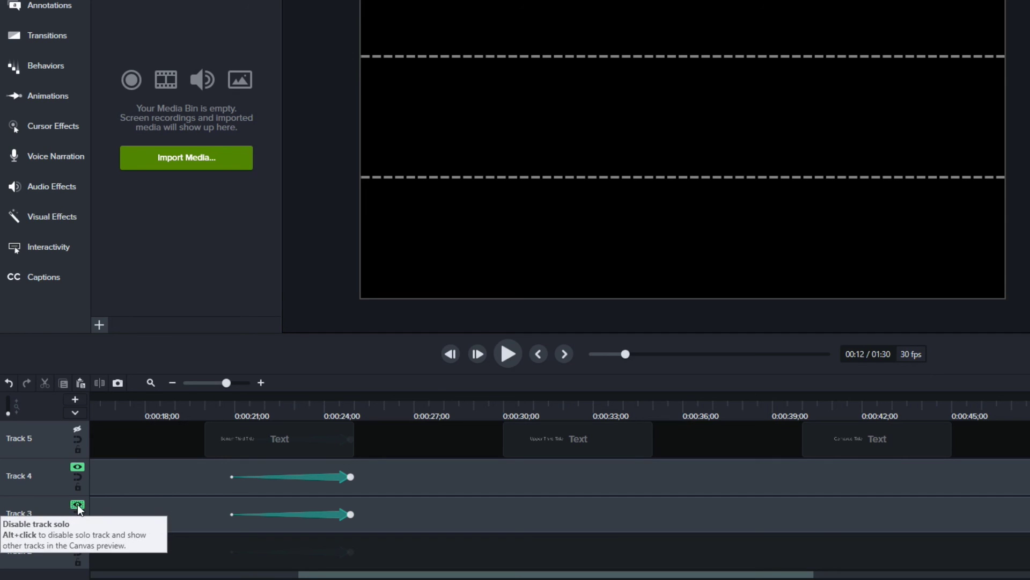
pyautogui.click(77, 504)
pyautogui.keyDown('alt'); pyautogui.click(77, 467); pyautogui.keyUp('alt')
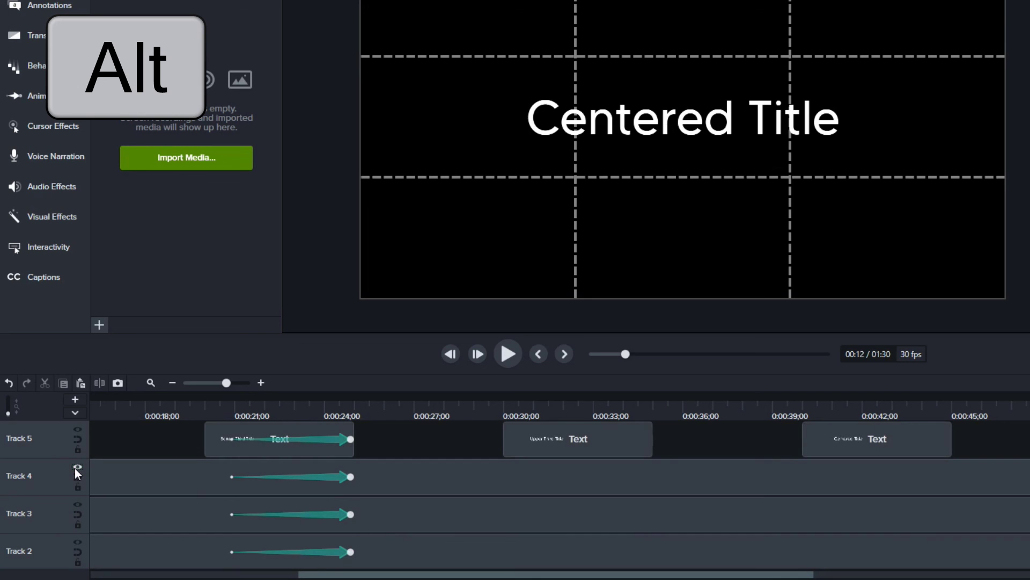